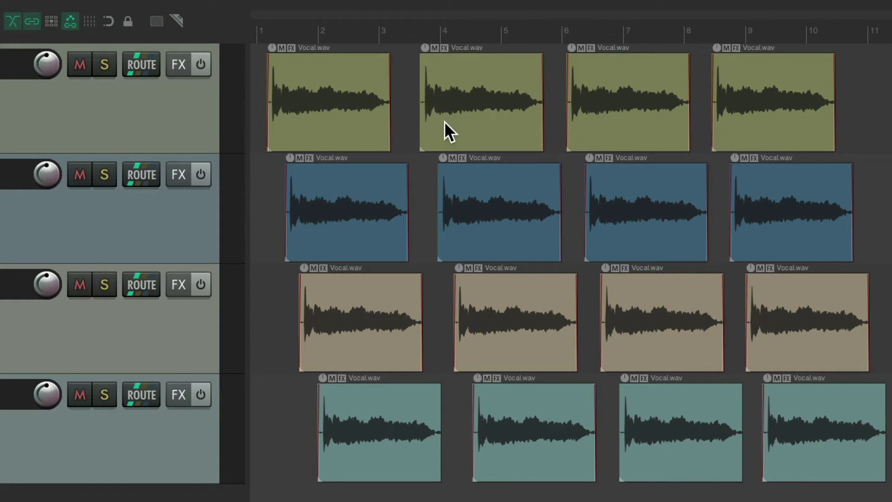
Step: Make a time selection from about measure 3.4 to 5.9 and clear it
drag(404, 82, 557, 93)
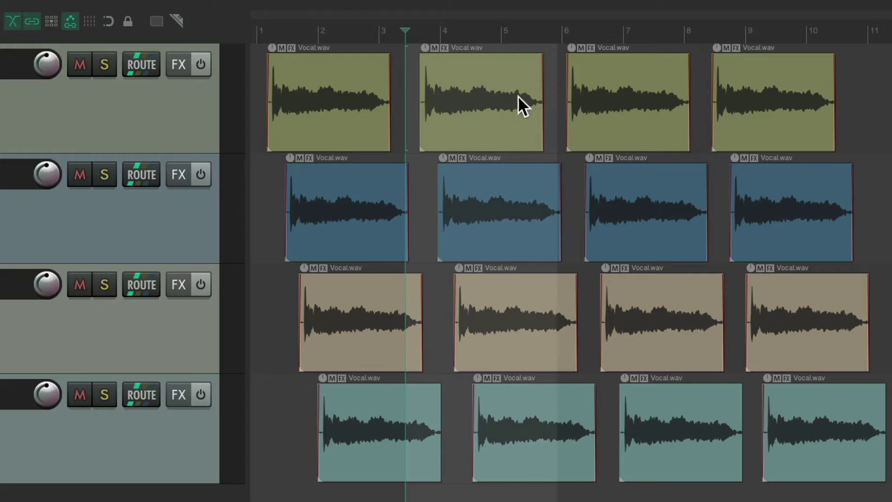
key(Escape)
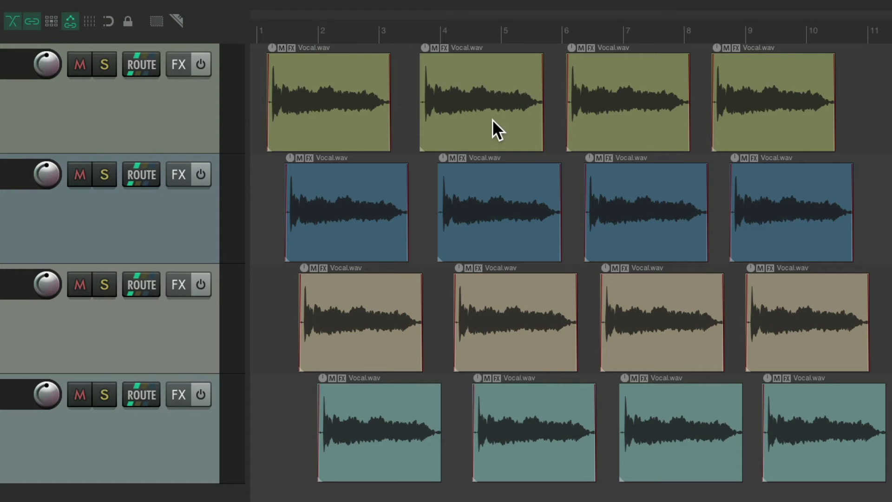
drag(349, 100, 355, 118)
Step: Marquee-select the items from about measure 3.4 to 6.9 on the first two tracks, then across the first three, clearing each selection
drag(407, 80, 622, 208)
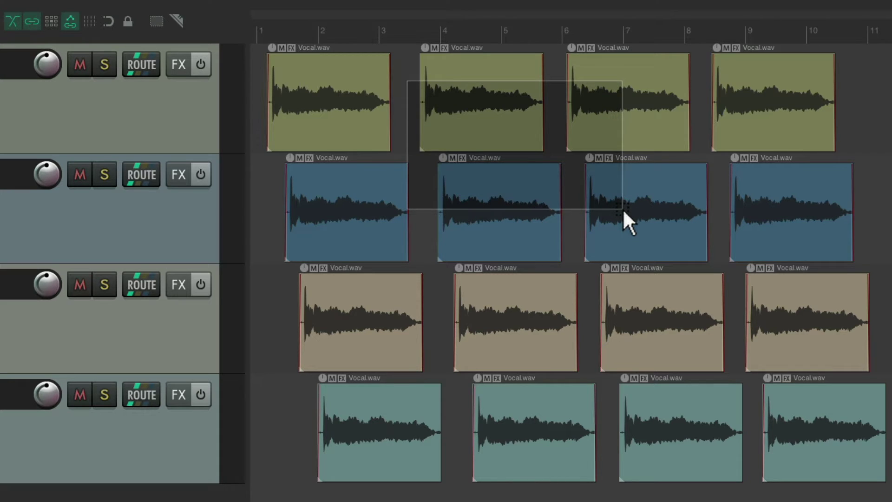
drag(622, 208, 623, 208)
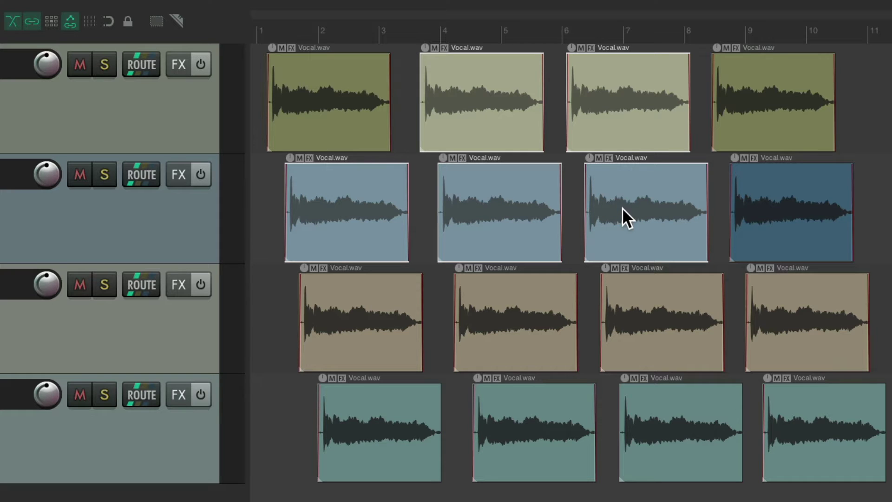
click(582, 184)
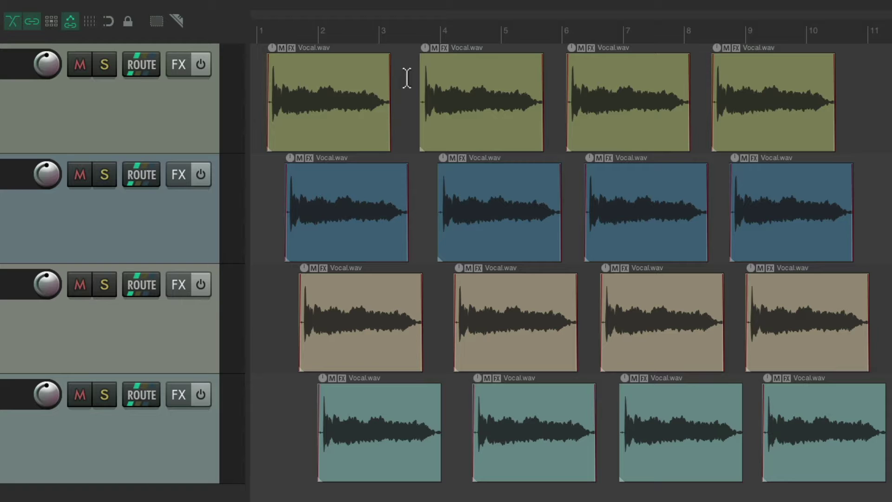
drag(408, 82, 668, 314)
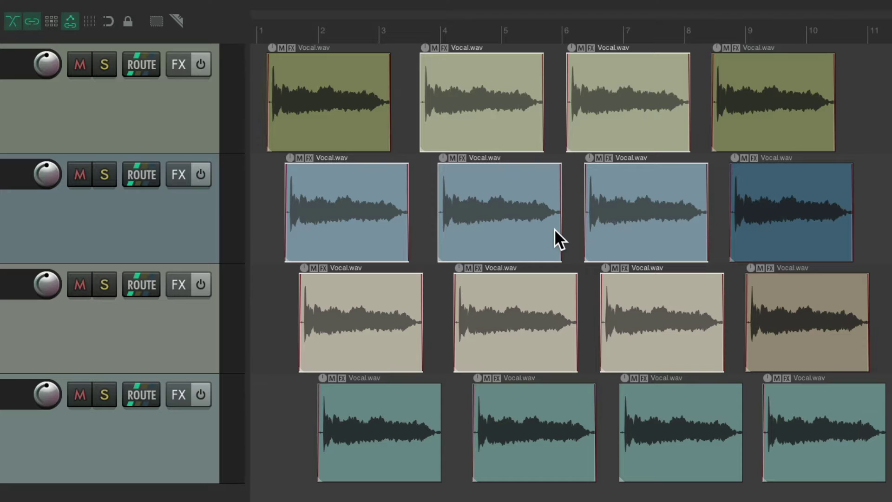
key(Escape)
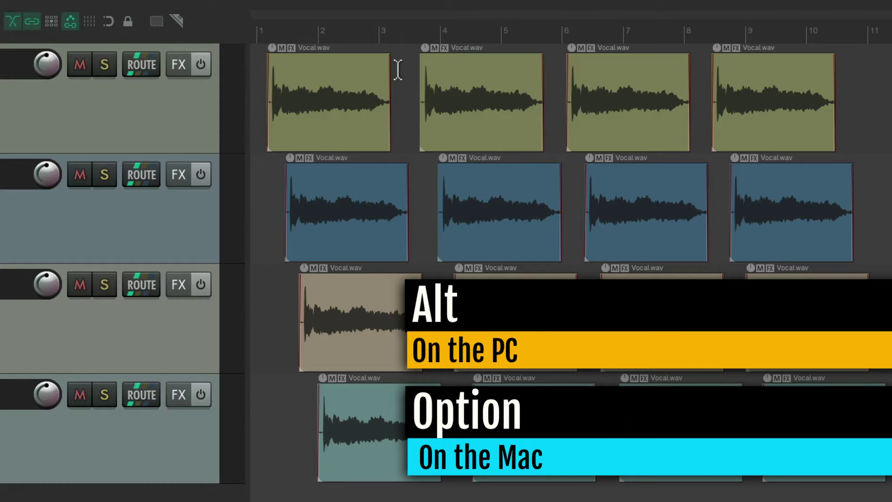
Step: Draw a razor edit area over the first two tracks from about measure 3.4 to 6.8 and try moving its contents
drag(406, 78, 612, 177)
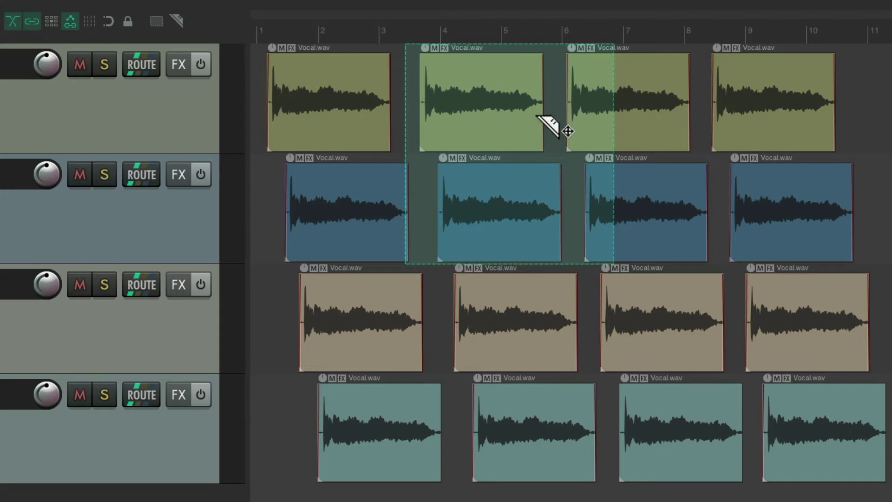
drag(478, 98, 633, 89)
key(ctrl+z)
Step: Try deleting and moving the contents of the two-track razor edit area, undo the edits, and clear the area
key(Delete)
key(ctrl+z)
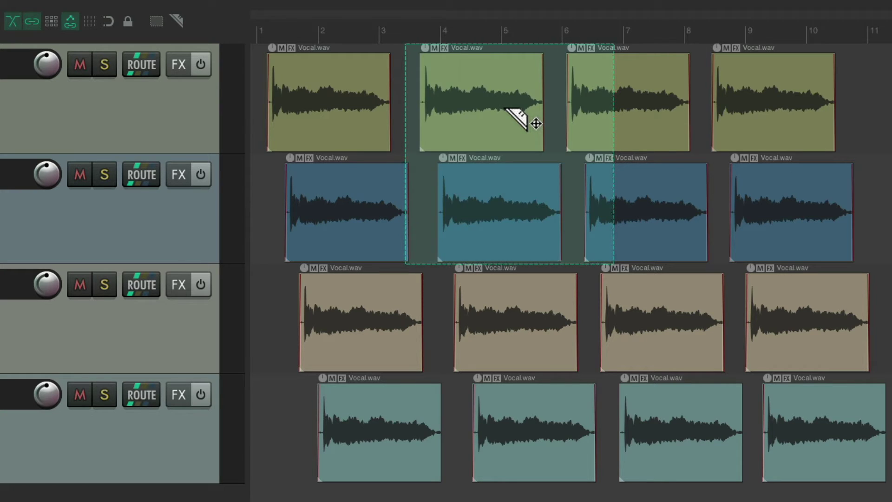
key(Delete)
key(ctrl+z)
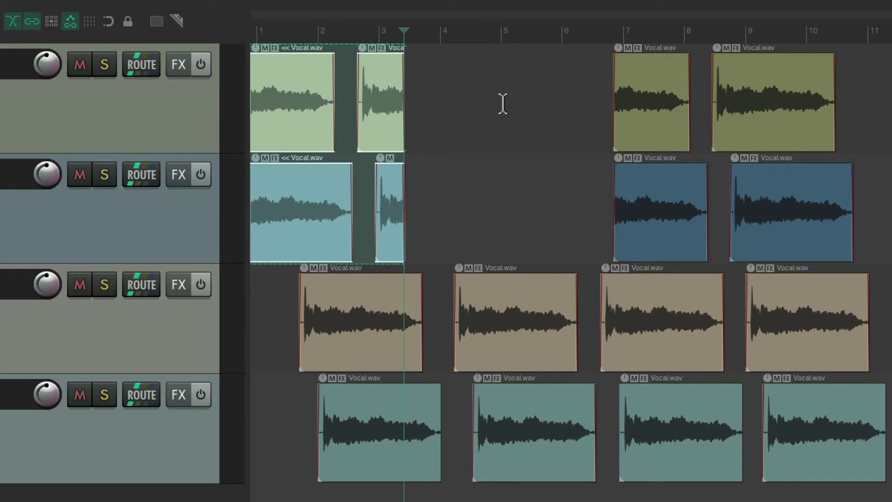
key(ctrl+z)
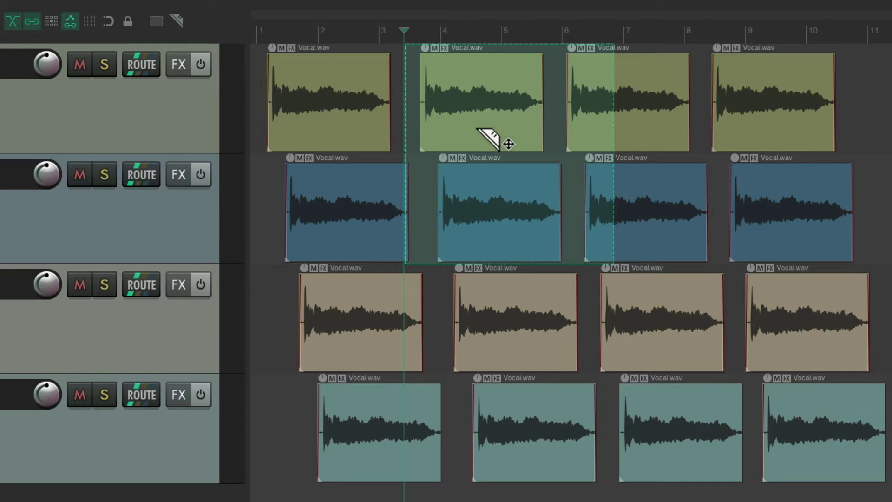
key(Escape)
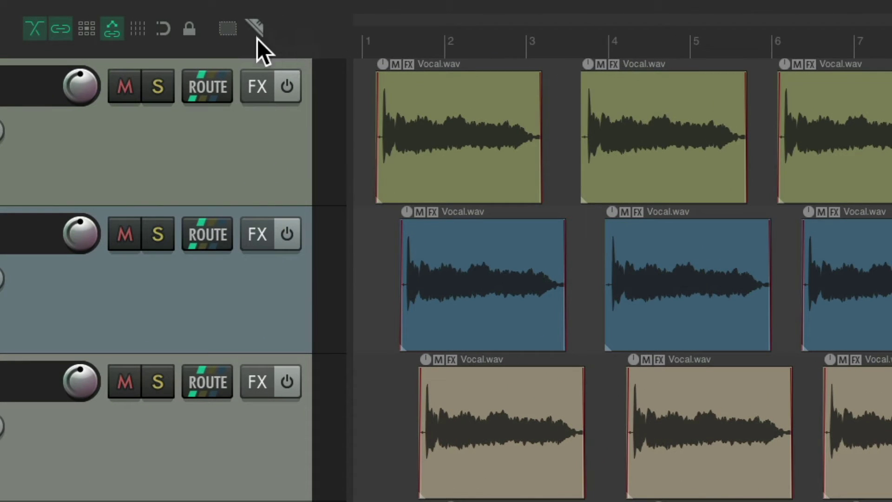
Step: Turn on the marquee selection mode and marquee-select the middle items on the first three tracks, then clear the selection
click(228, 29)
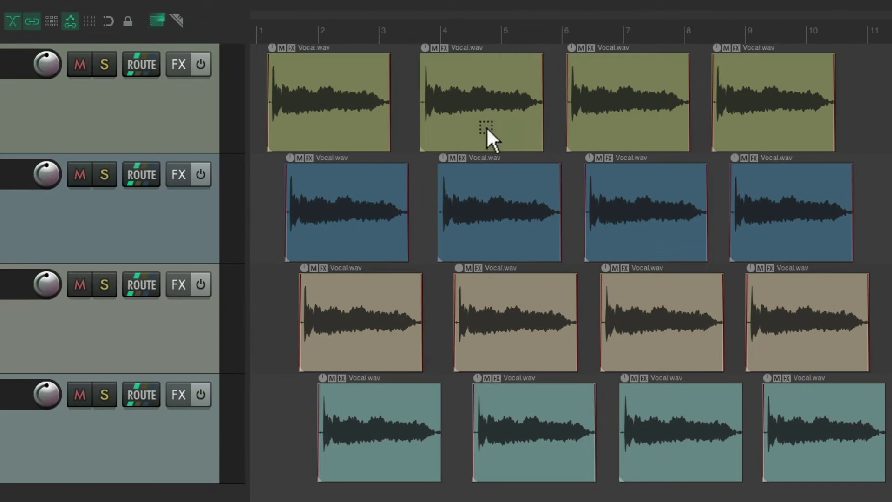
drag(409, 96, 653, 294)
key(Escape)
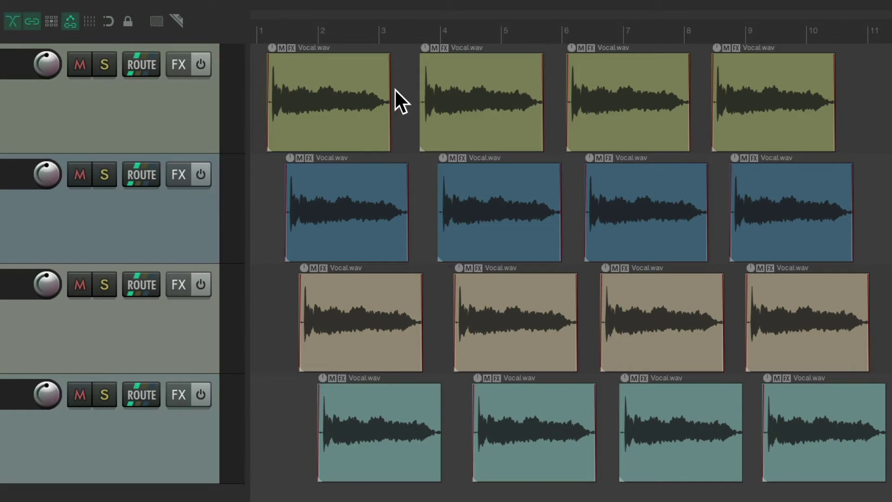
Step: Make and clear a time selection from about measure 3.4, then try moving the second item on the first track
drag(561, 114, 587, 113)
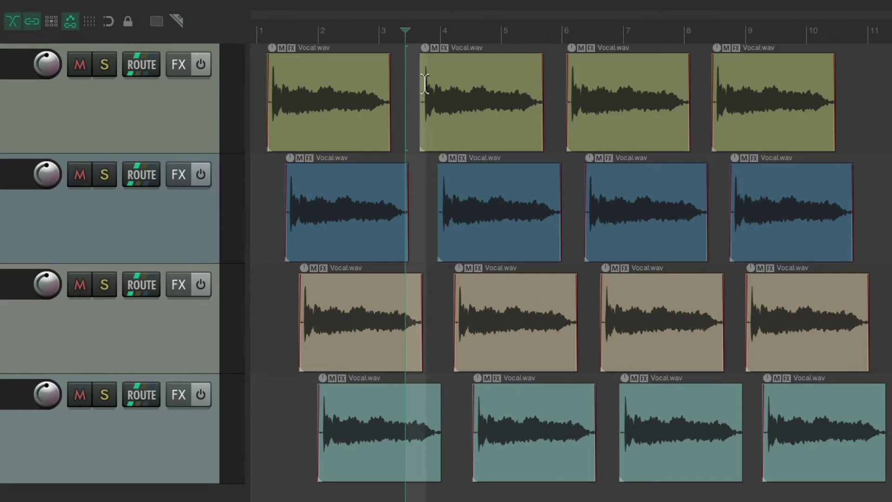
drag(424, 83, 559, 81)
key(Escape)
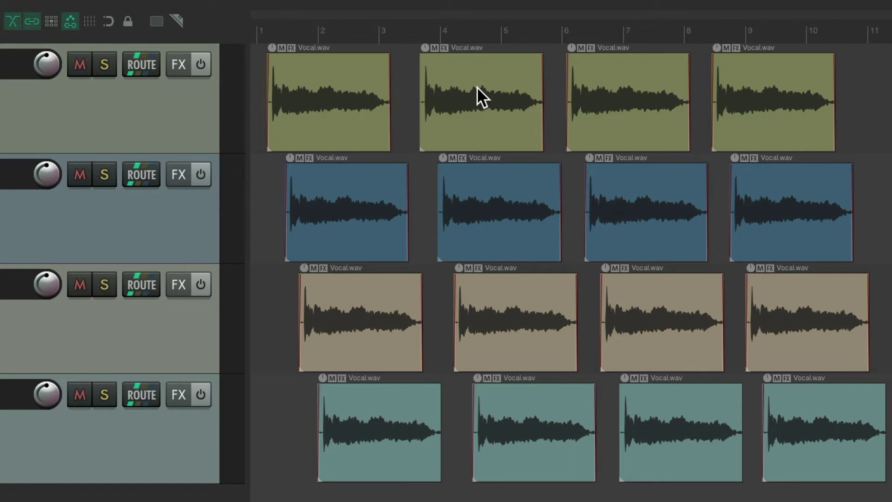
drag(468, 86, 481, 69)
key(super+z)
Step: In razor edit mode, draw an area over the first three tracks from about measure 3.3 to 6.9 and try deleting its contents
mouse_move(402, 83)
mouse_down()
mouse_move(484, 84)
mouse_move(571, 219)
mouse_move(629, 235)
mouse_move(631, 318)
mouse_move(619, 320)
mouse_up()
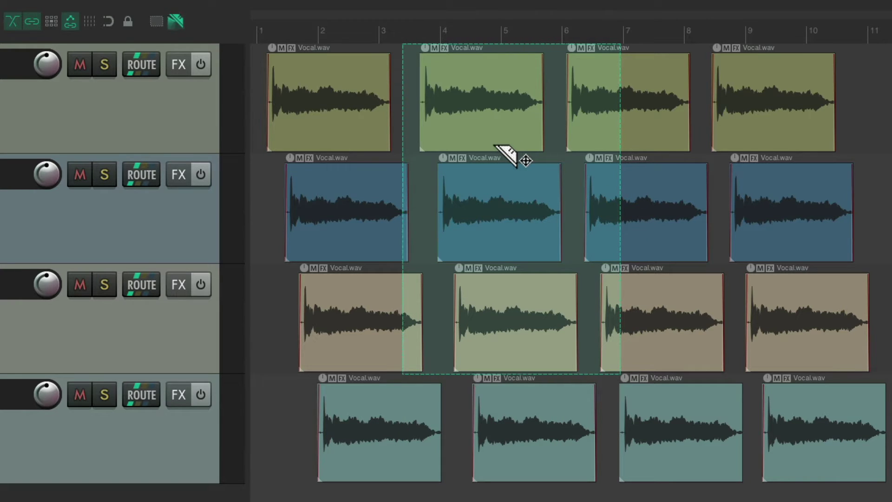
drag(474, 86, 473, 108)
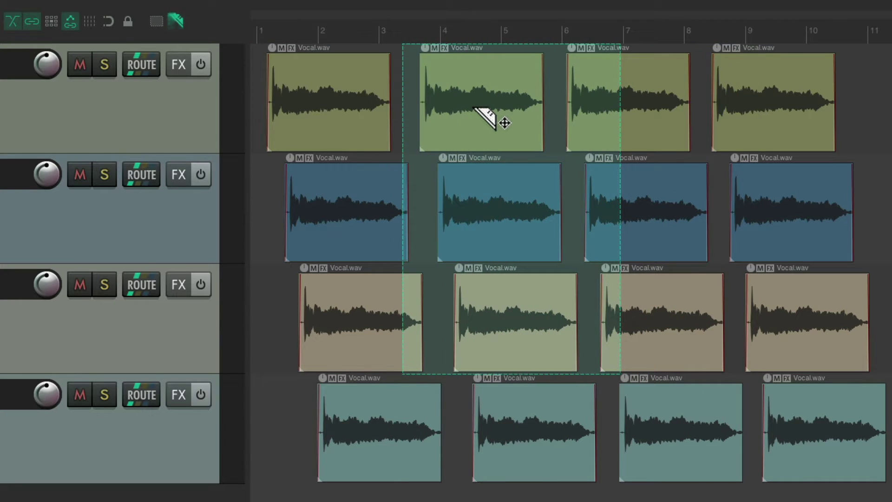
key(Delete)
key(ctrl+z)
click(474, 108)
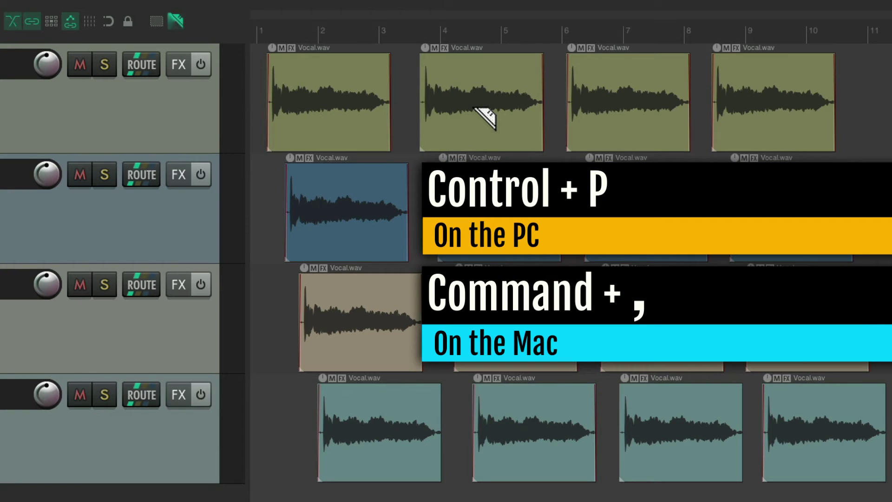
Step: Open the Mouse Modifiers preferences to examine the Arrange view assignments for right drag
key(super+comma)
scroll(251, 204, down, 4)
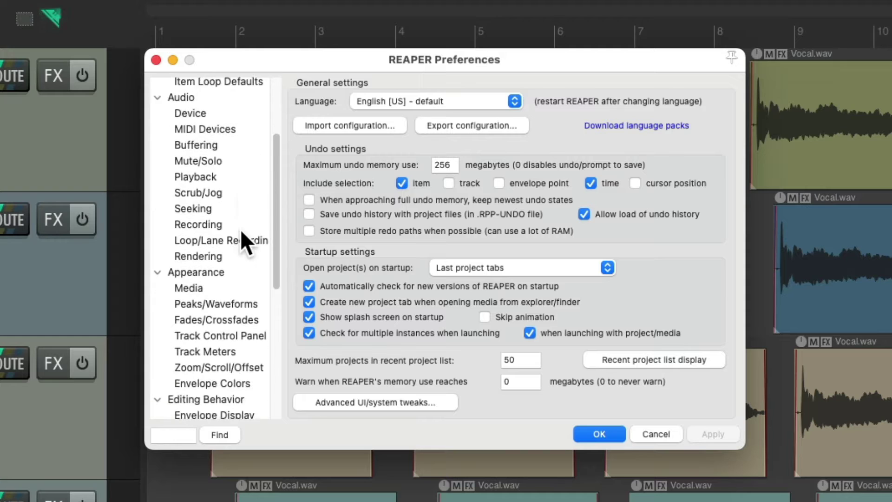
scroll(240, 229, down, 5)
click(231, 306)
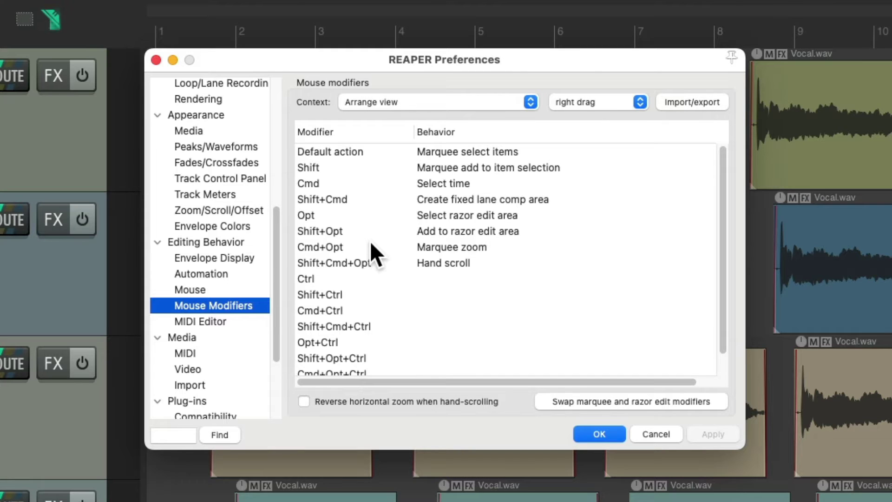
Step: Swap the marquee and razor edit modifiers, swap them back, and close the preferences
click(592, 401)
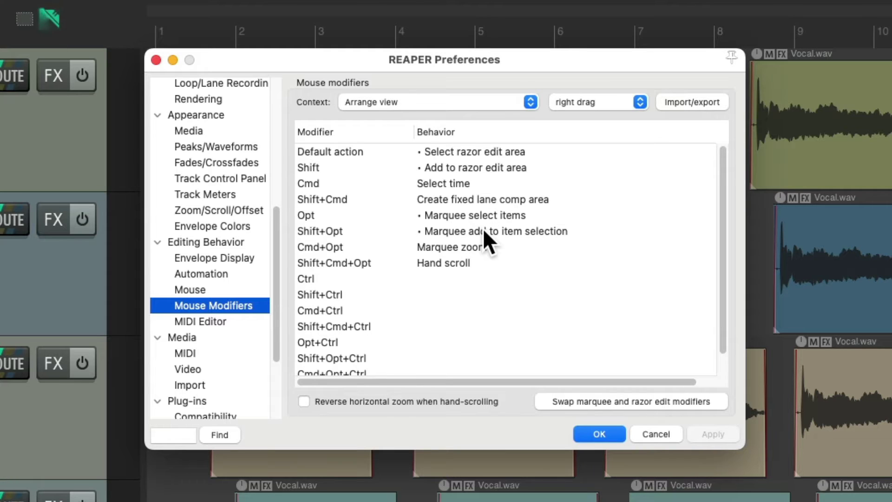
click(589, 401)
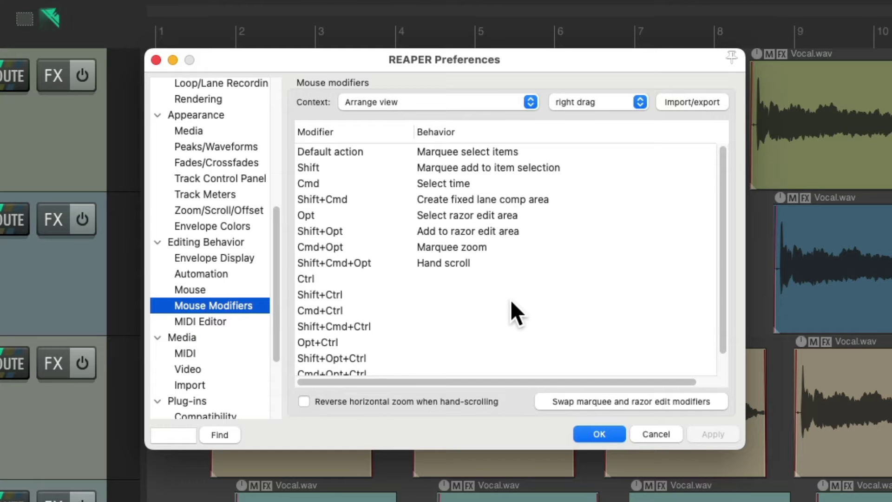
click(608, 435)
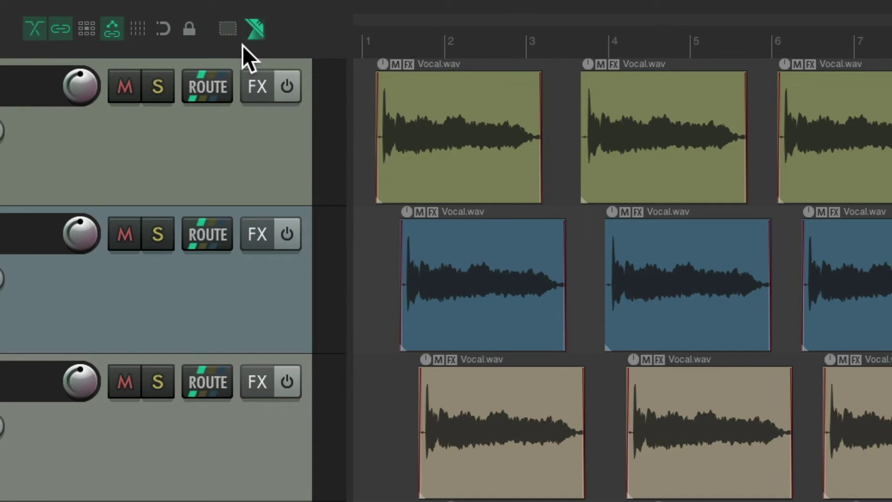
Step: Turn on the marquee selection mode, select the items from about measure 3.4 to 6.9 on the first three tracks, and deselect them
click(227, 29)
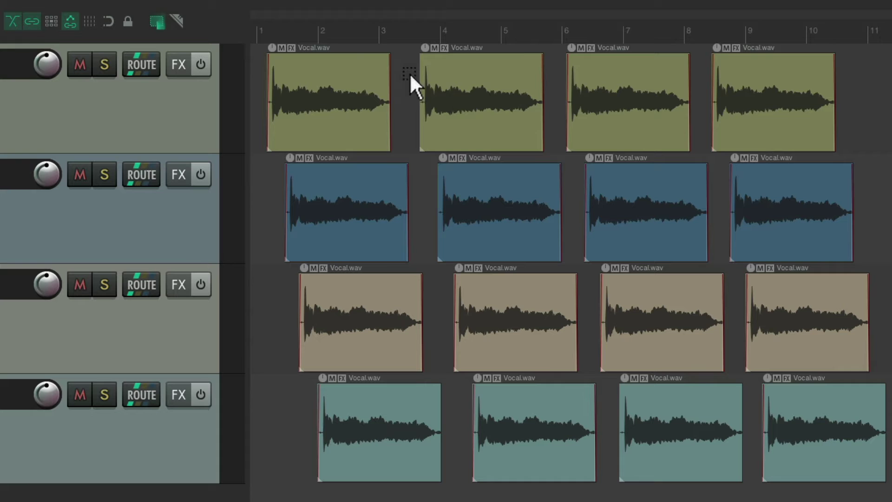
drag(410, 79, 621, 374)
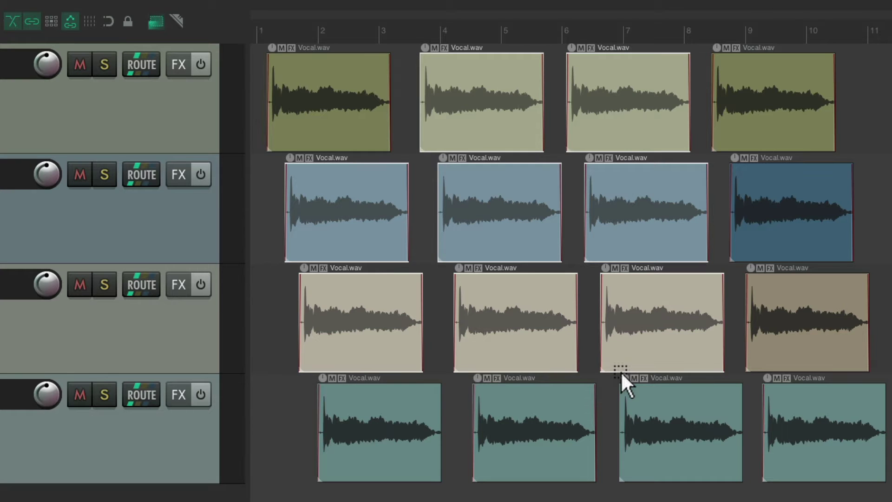
click(620, 374)
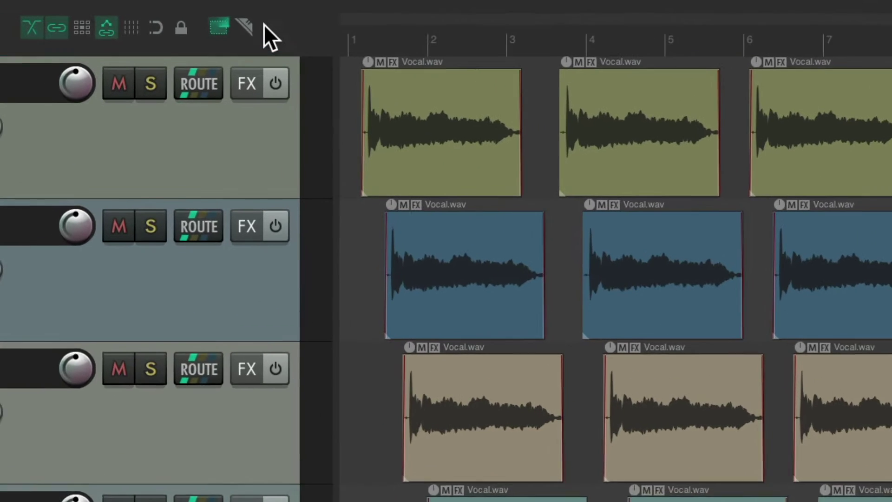
Step: Switch to razor edit mode, draw an area over the first three tracks from about measure 3.3 to 7.3, and clear it
click(177, 21)
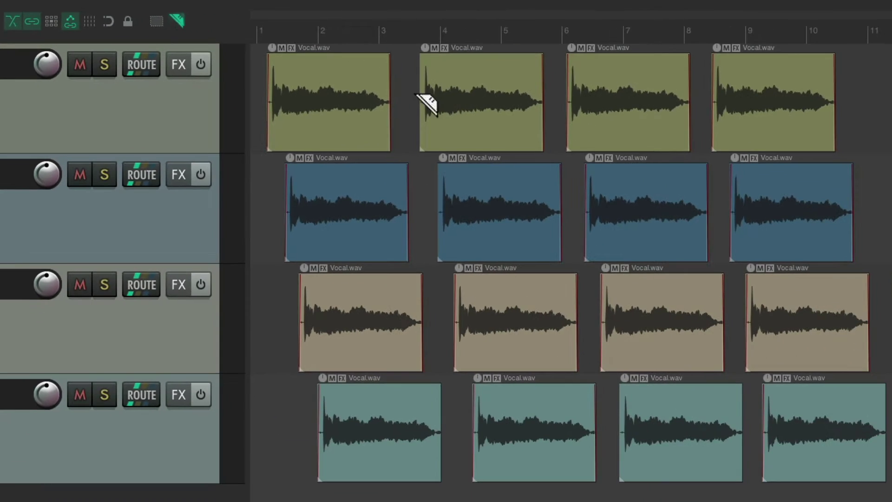
mouse_move(417, 94)
mouse_down()
mouse_move(446, 93)
mouse_move(615, 310)
mouse_move(593, 317)
mouse_up()
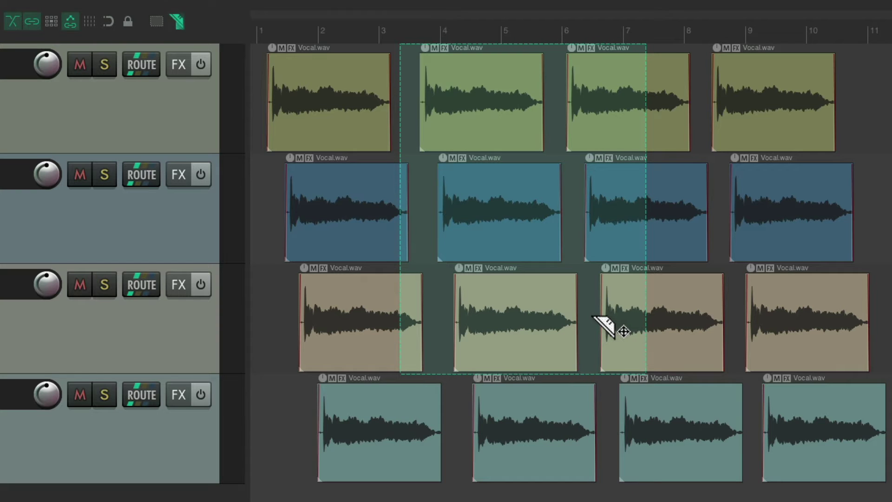
key(Escape)
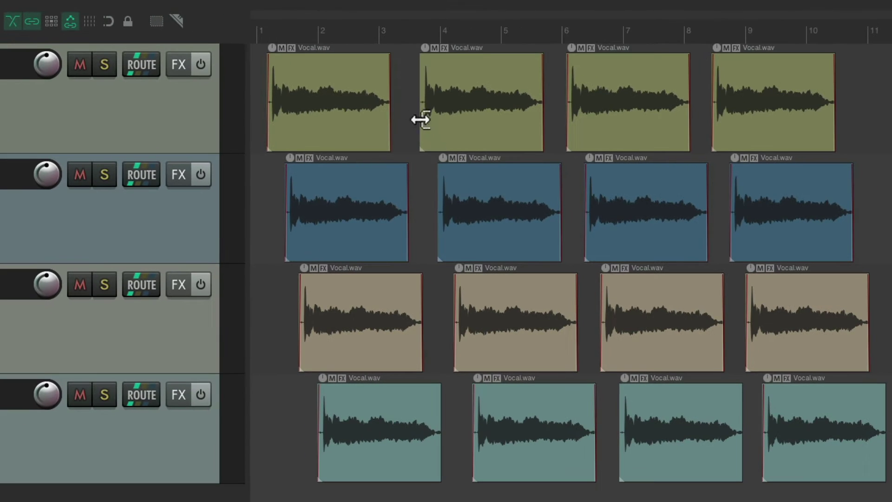
Step: Make and clear a time selection from about measure 3.3 to 6.1, then try moving the second item on the first track
click(557, 133)
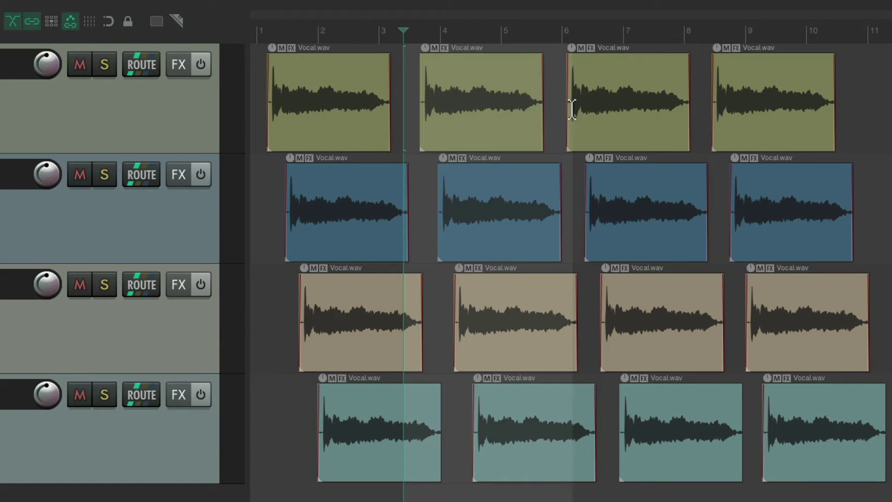
key(Escape)
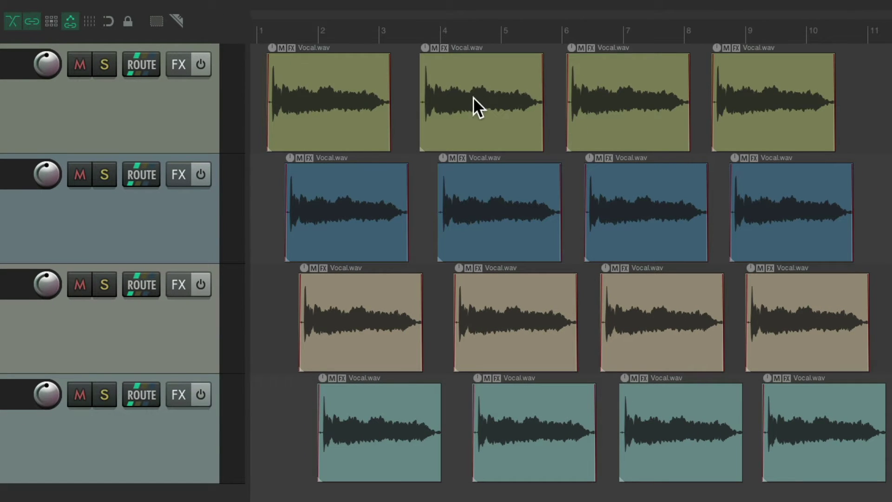
drag(461, 86, 483, 116)
key(ctrl+z)
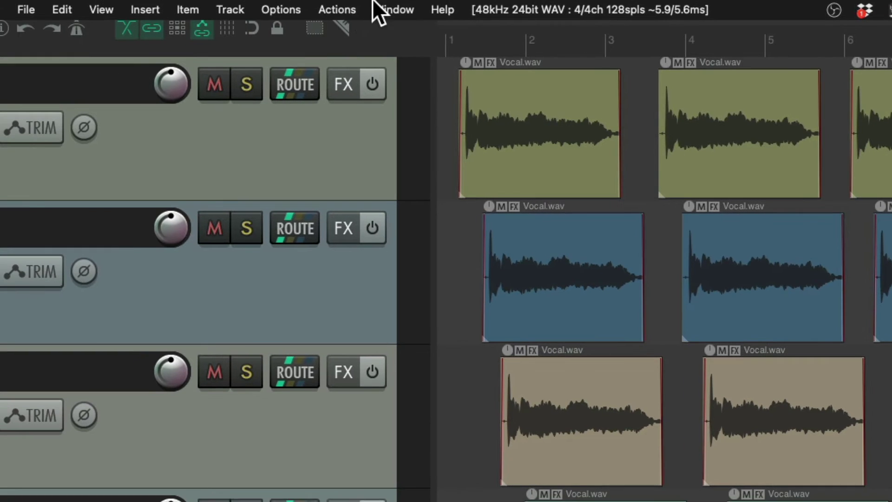
Step: Open the action list and filter it for "mouse override"
click(263, 5)
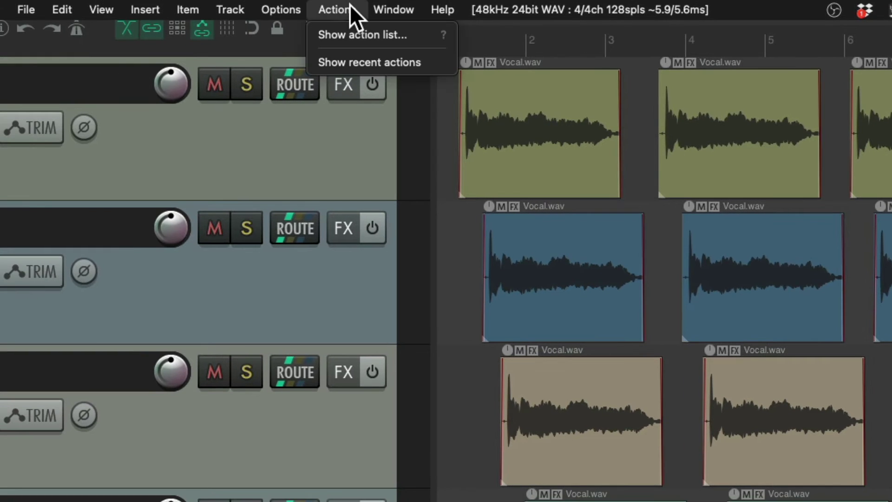
click(316, 37)
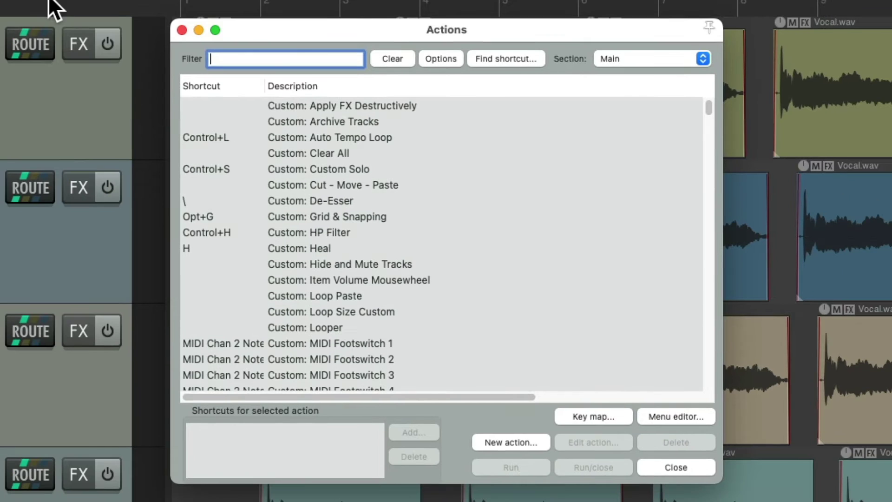
text(mouse override)
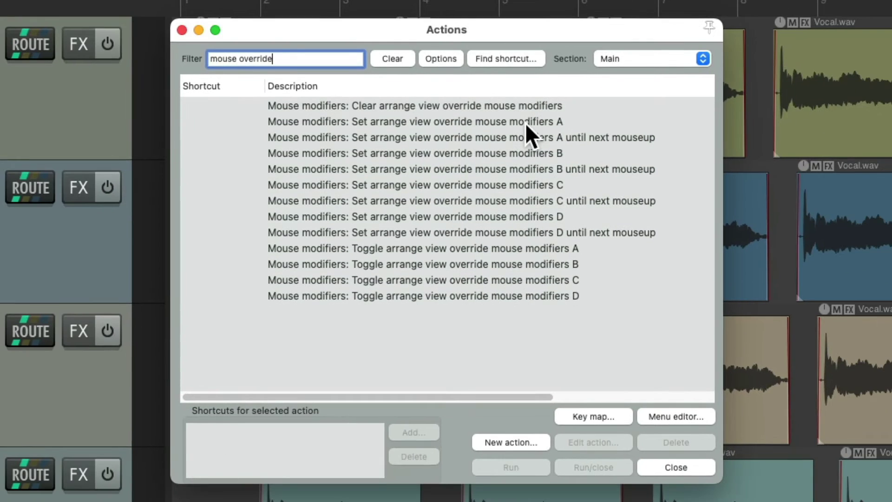
Step: Review the actions that set arrange view override mouse modifiers A, B, C and D
click(525, 122)
click(554, 155)
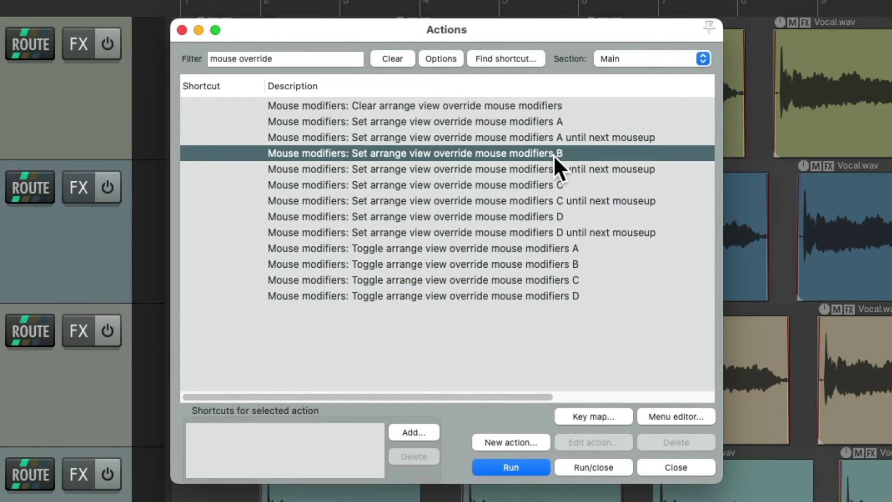
click(565, 184)
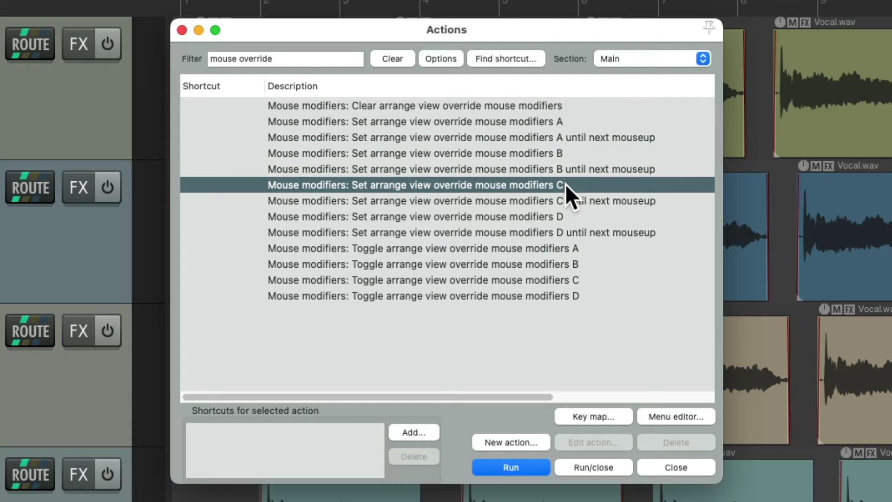
click(576, 215)
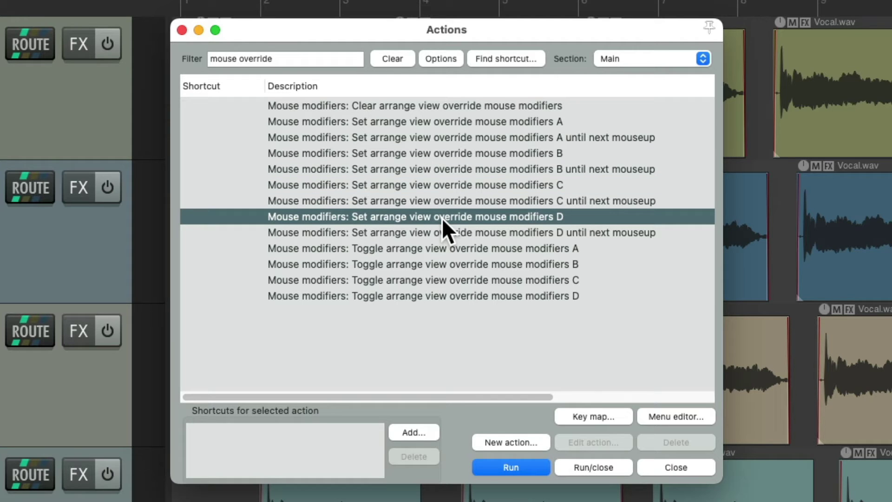
Step: Open the mouse modifier preferences and examine the left-drag behaviors for arrange view overrides A and B
key(super+comma)
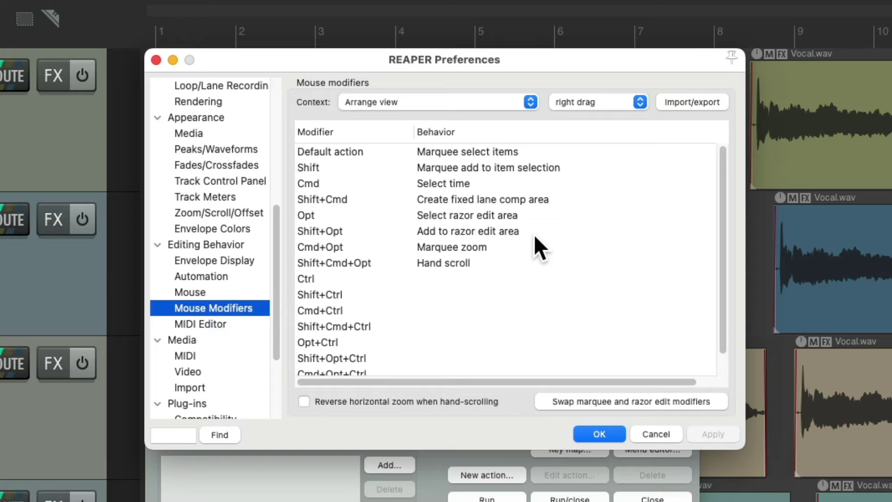
click(430, 97)
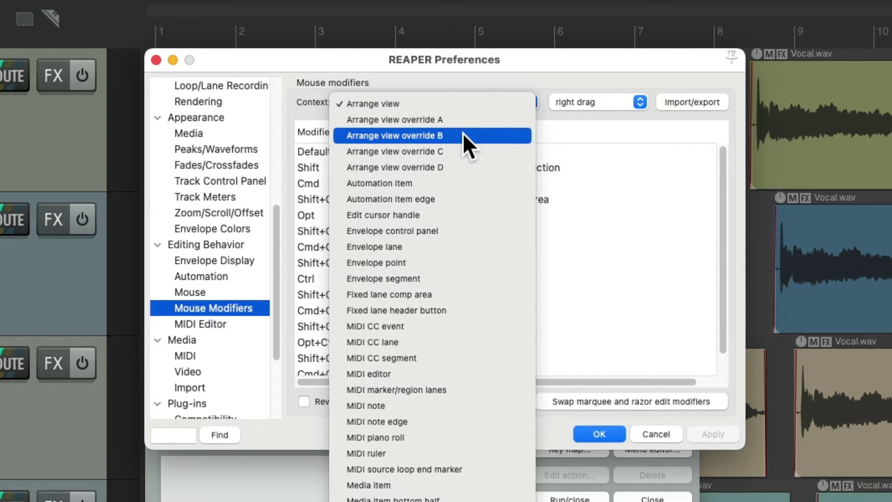
click(462, 120)
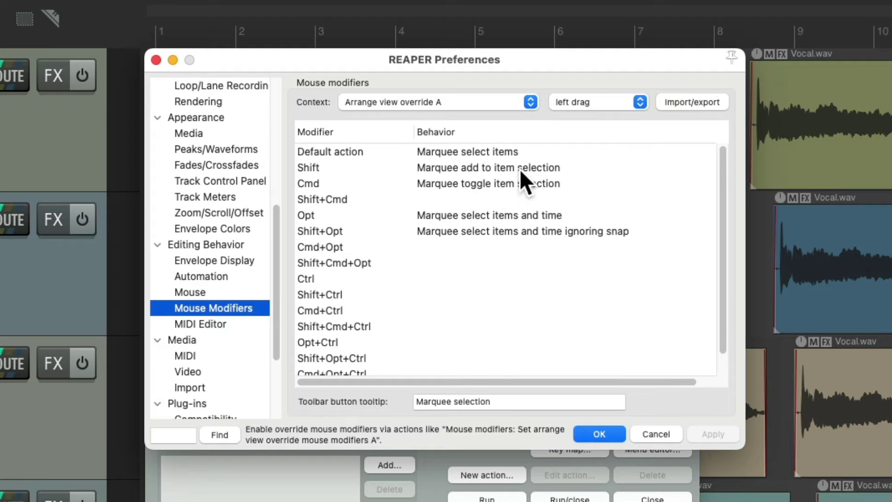
click(477, 99)
click(477, 119)
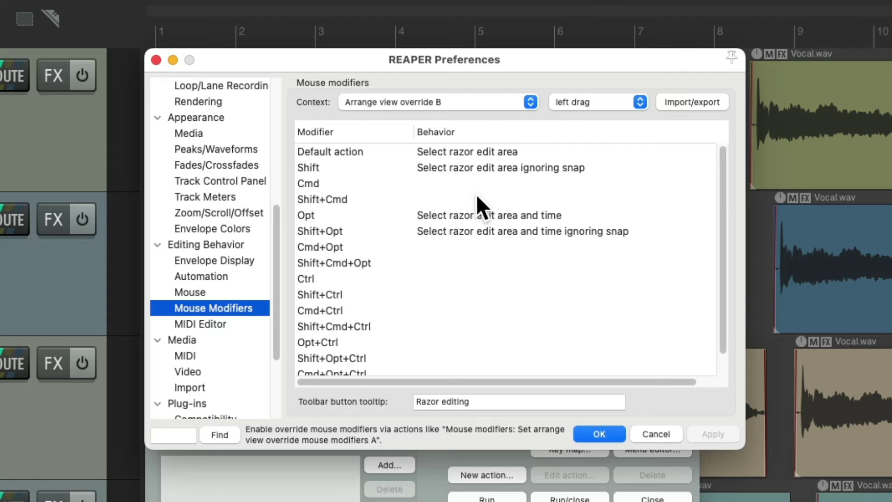
Step: Examine the left-drag behaviors assigned to arrange view overrides C and D
click(476, 106)
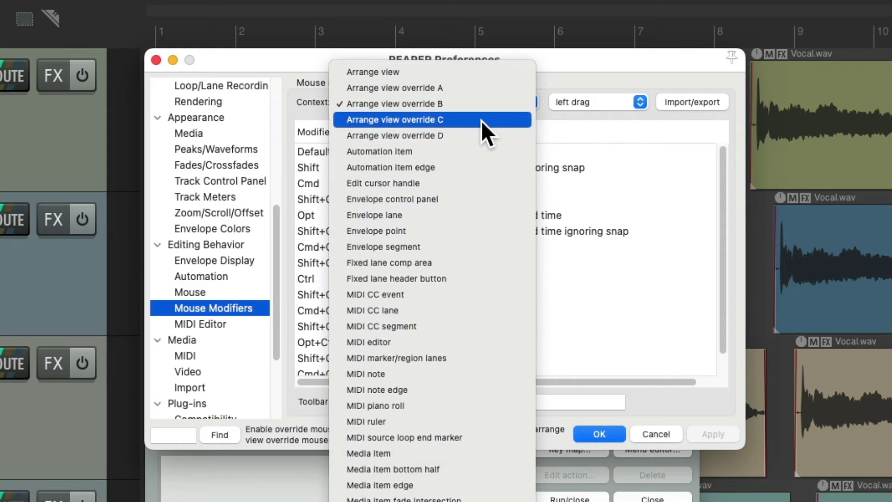
click(481, 120)
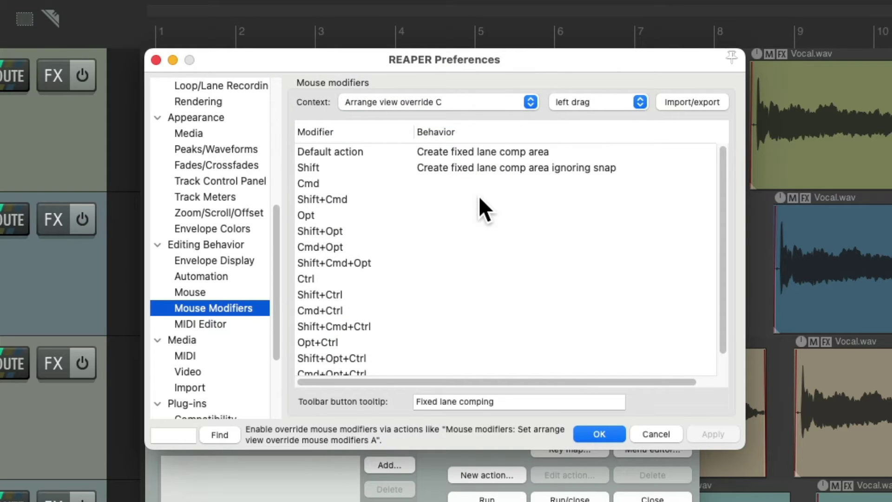
click(480, 102)
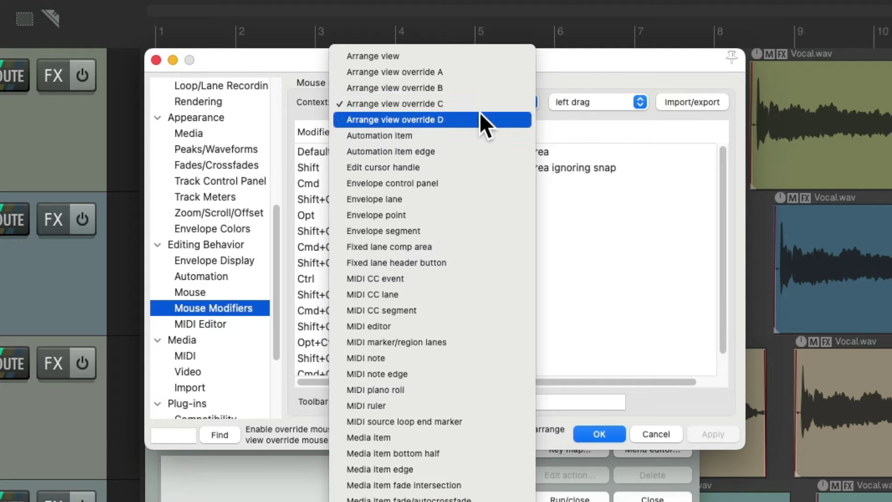
click(480, 113)
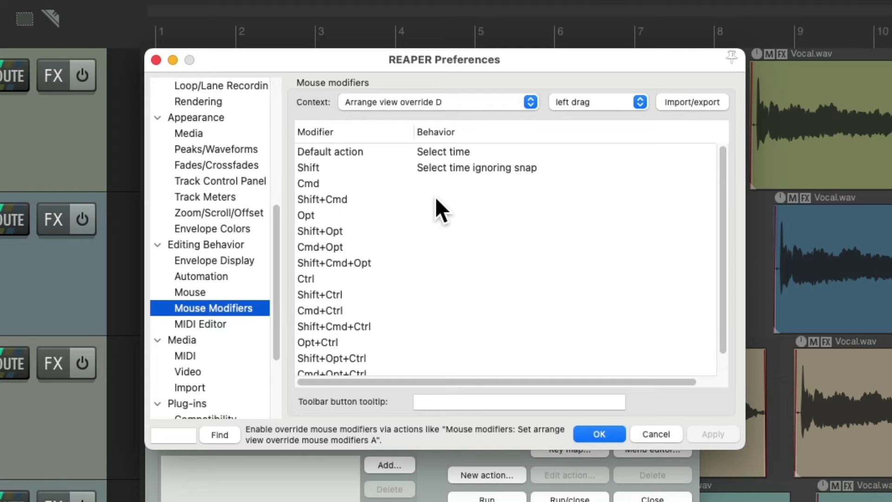
Step: Review the arrange view override A modifiers again and close the preferences
click(465, 103)
click(464, 58)
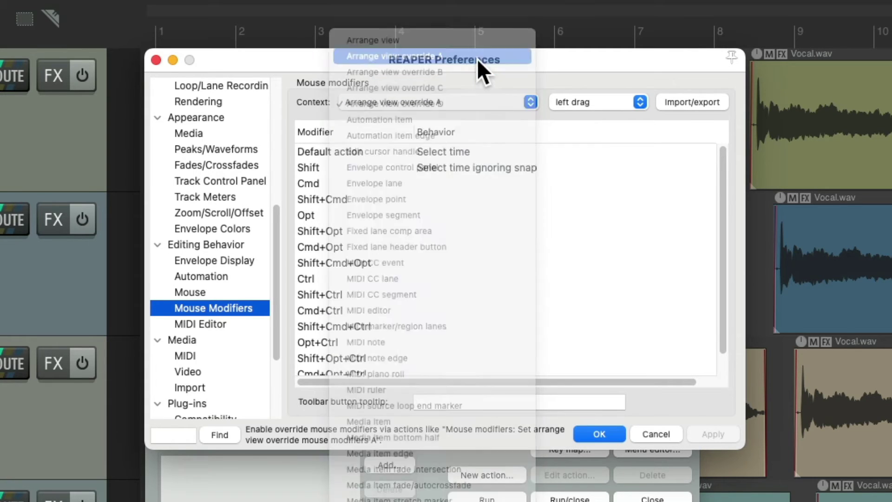
click(464, 97)
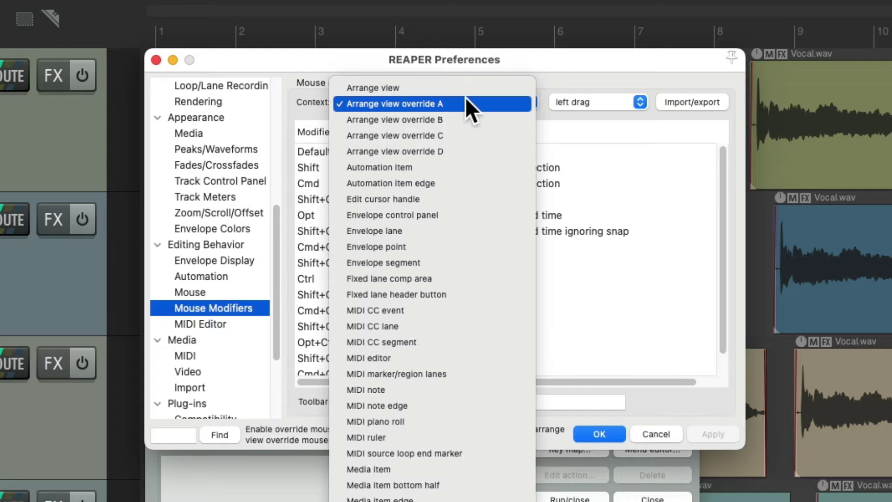
click(605, 172)
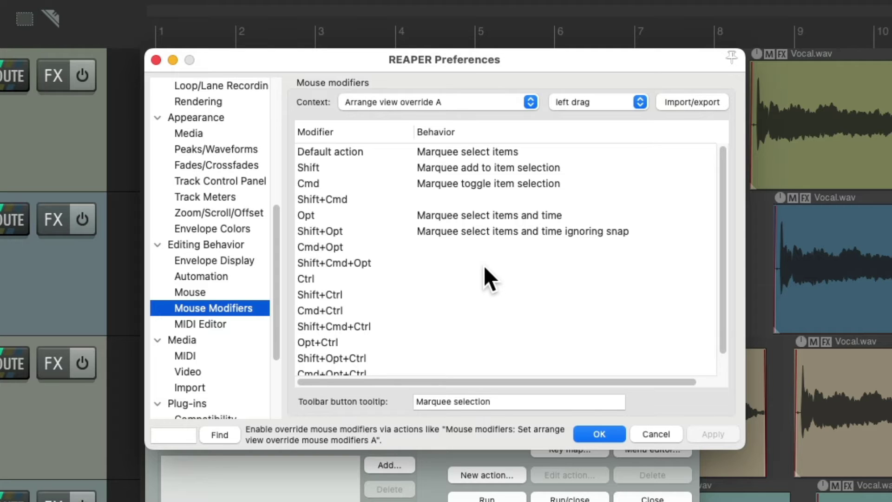
click(597, 435)
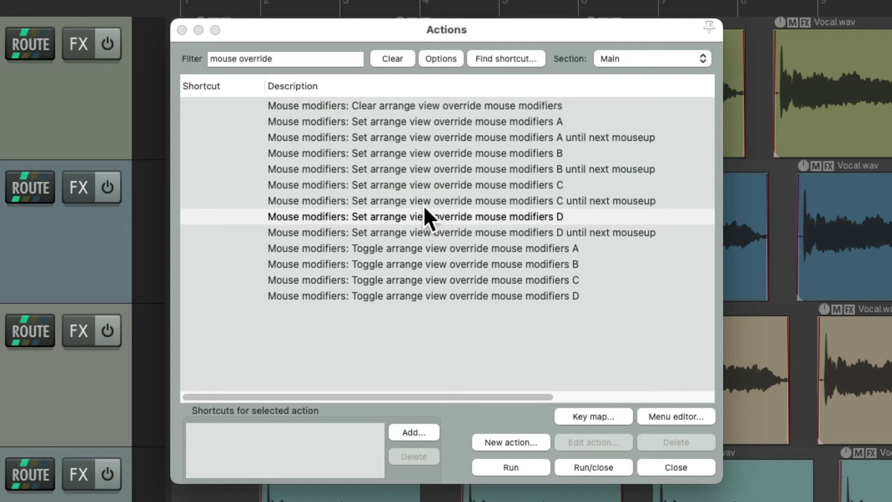
Step: Assign the shortcut Control+A to the action that toggles arrange view override mouse modifiers A
click(427, 248)
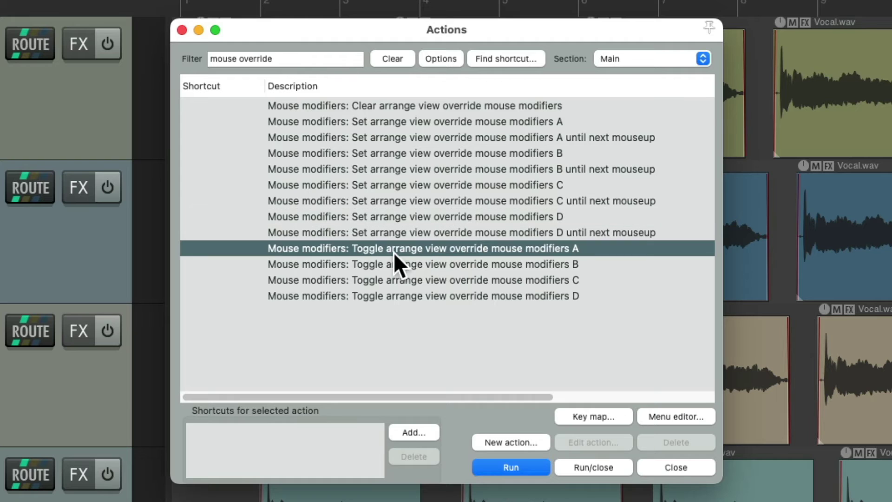
click(409, 432)
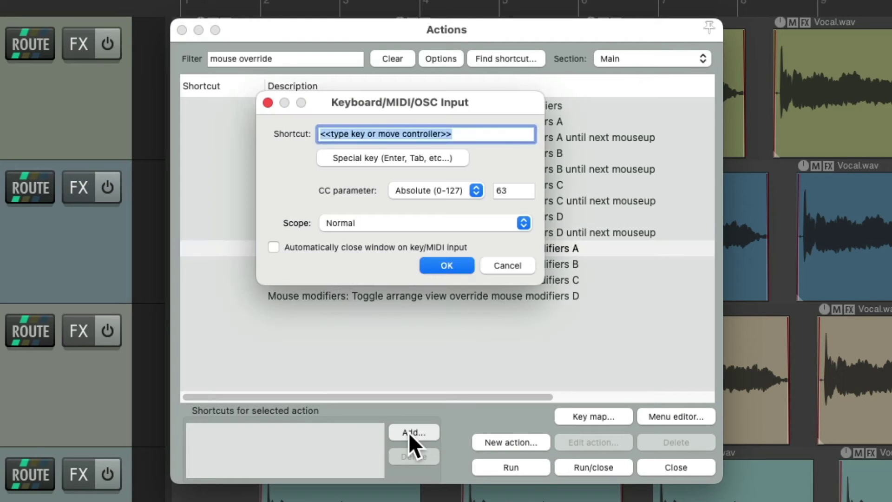
key(ctrl+a)
key(Return)
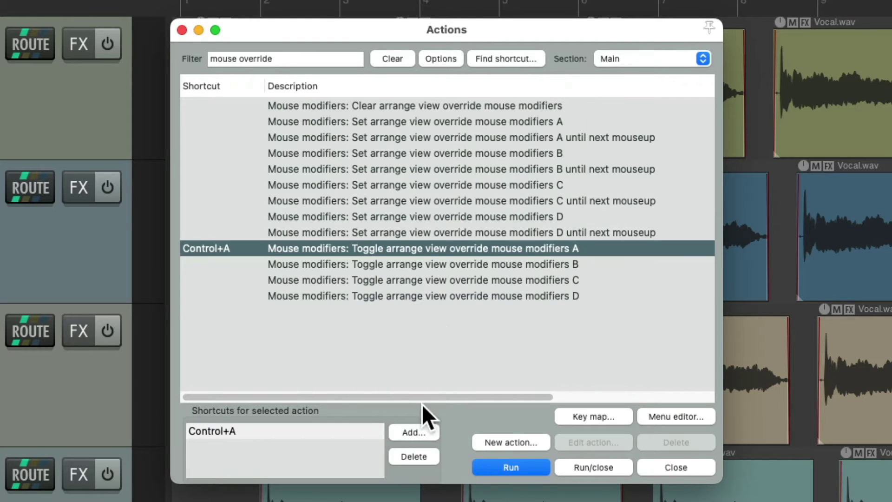
Step: Assign the shortcut Control+B to the action toggling arrange view override mouse modifiers B, and close the action list
click(434, 264)
click(409, 430)
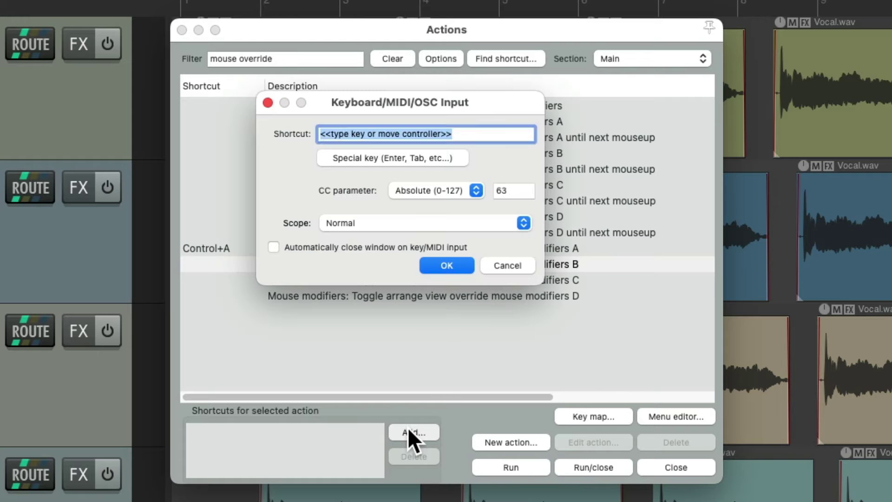
key(ctrl+b)
key(Return)
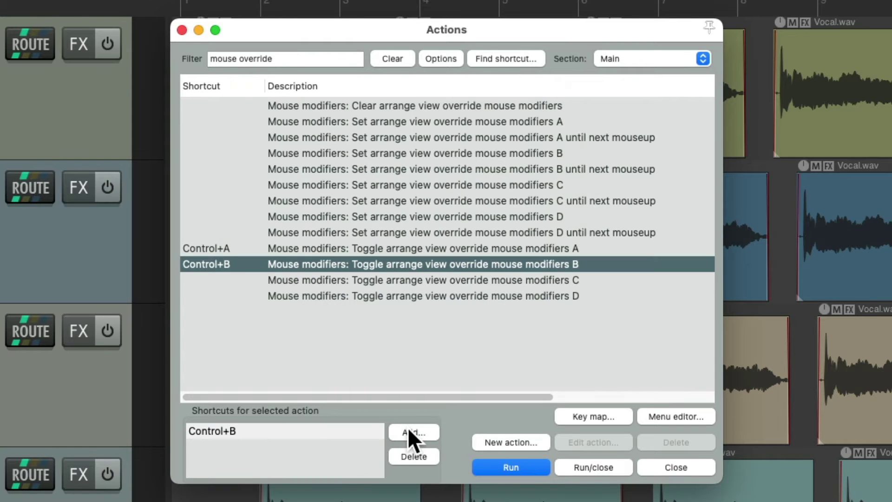
key(Escape)
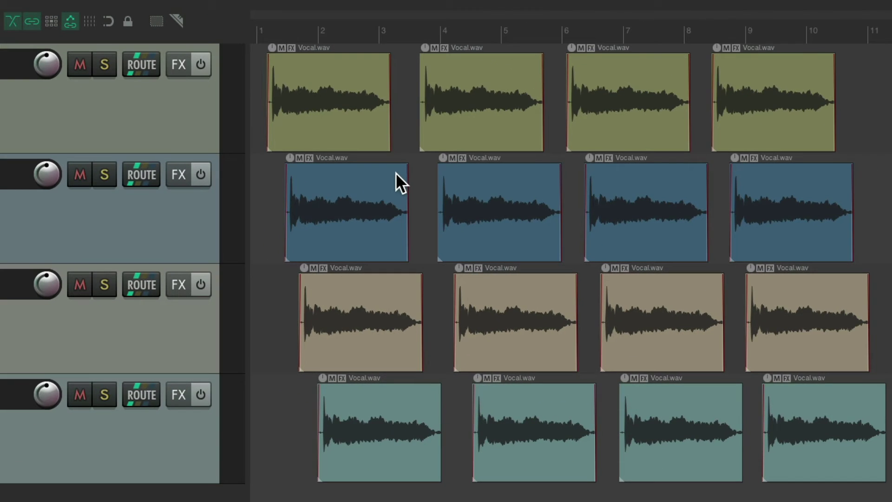
Step: Toggle marquee mode on, select the second and third items on tracks 1–2 and the first three on track 3, then deselect and toggle it off
key(m)
drag(534, 109, 607, 102)
drag(466, 80, 651, 330)
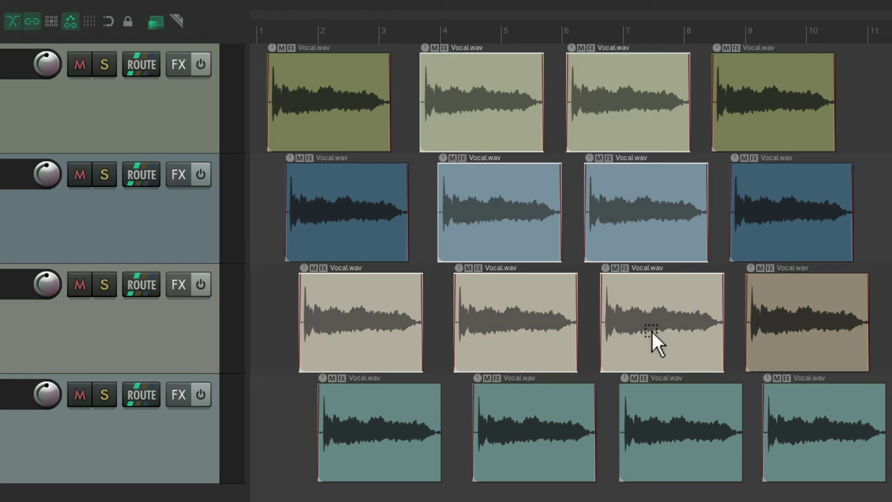
click(583, 191)
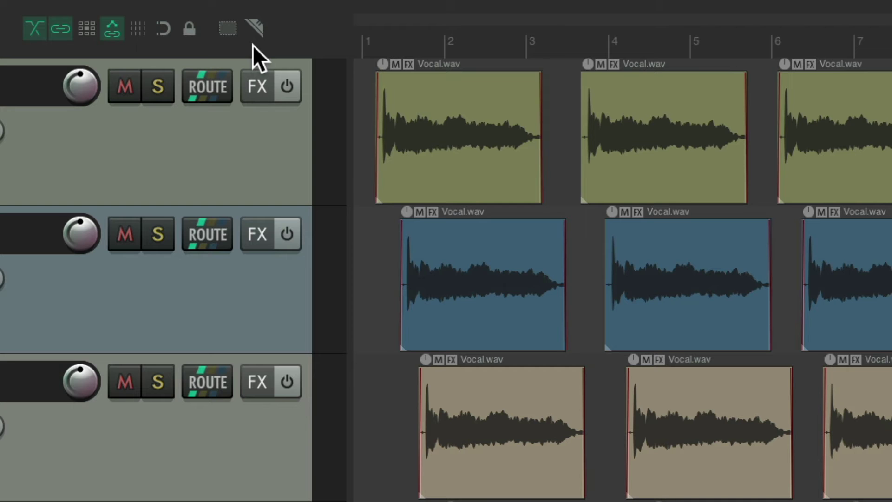
Step: Toggle razor editing on and draw a razor area over the first three tracks from about measure 3.3 to 7.2
key(alt+r)
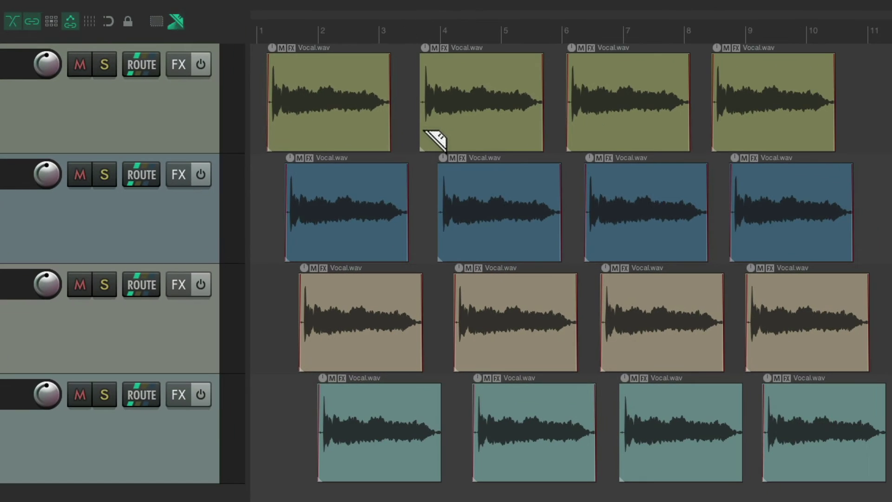
drag(402, 103, 635, 324)
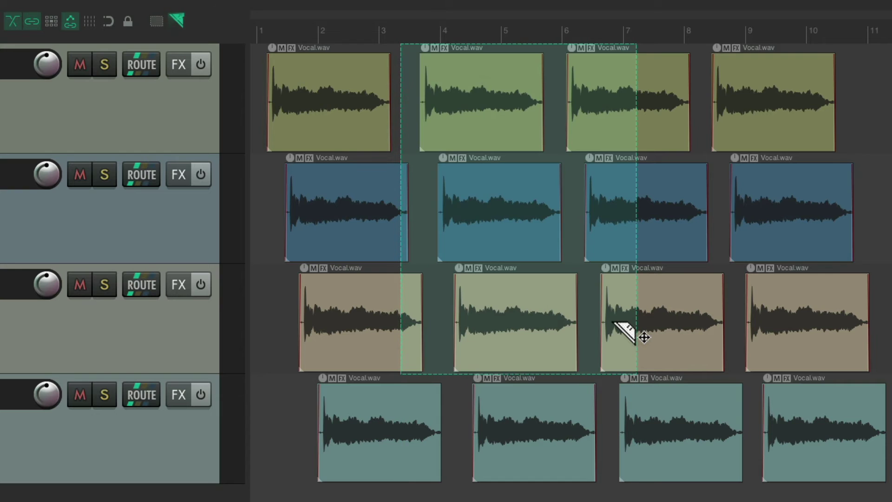
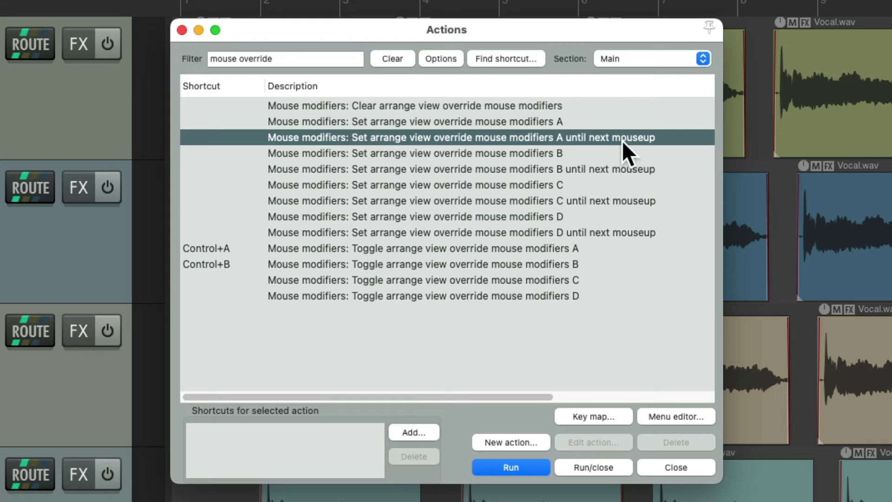
Step: Assign the shortcut Control+A to the action that sets arrange view override mouse modifiers A until next mouseup
click(412, 431)
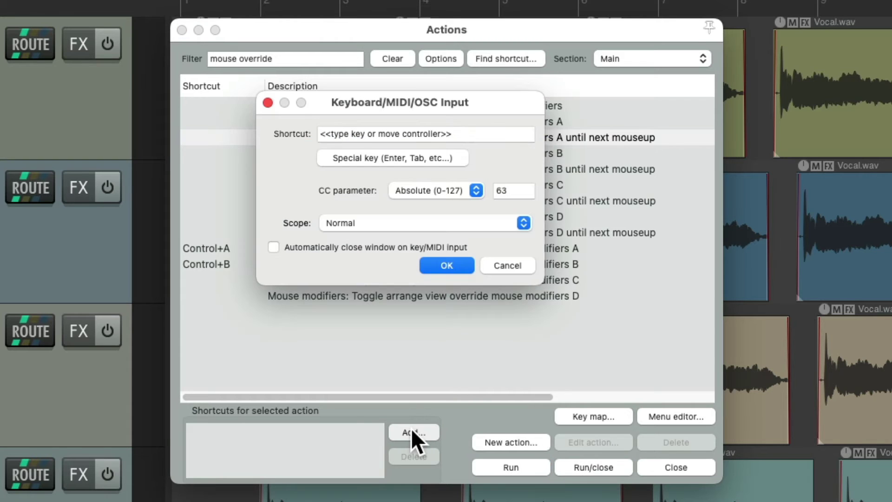
key(ctrl+a)
key(Return)
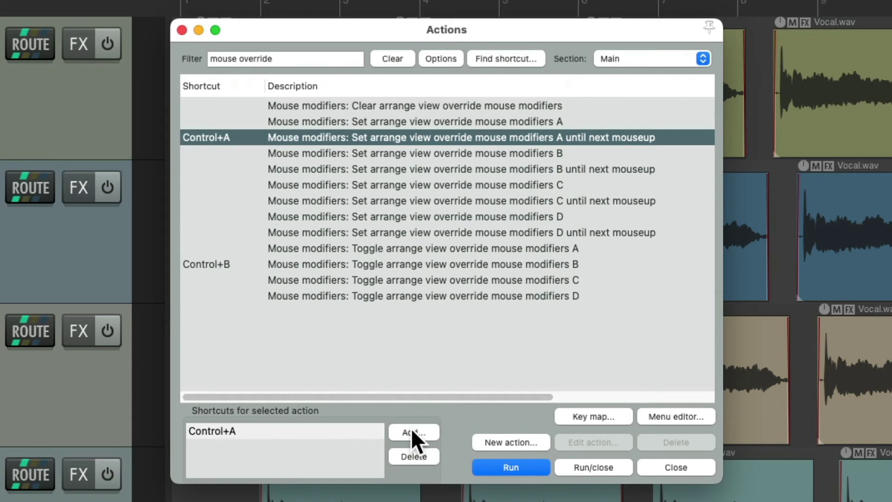
Step: Assign the shortcut Control+B to the action setting arrange view override mouse modifiers B until next mouseup, and close the action list
click(500, 170)
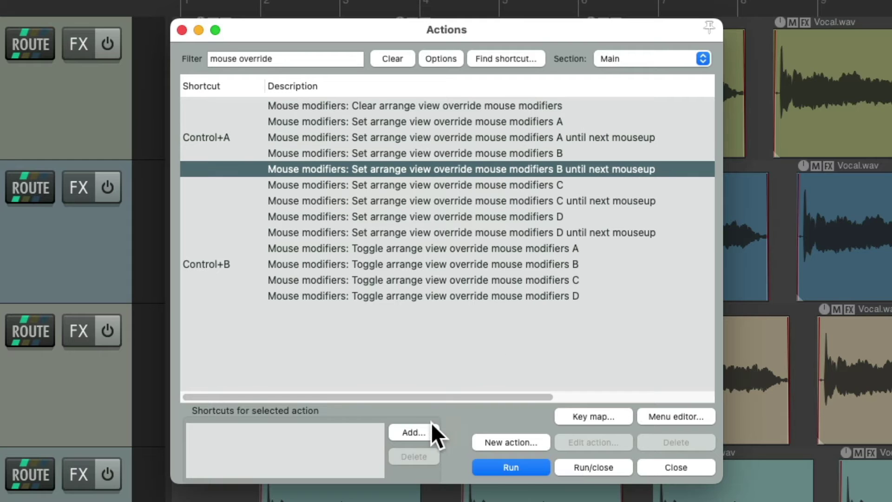
click(418, 432)
key(ctrl+b)
key(Return)
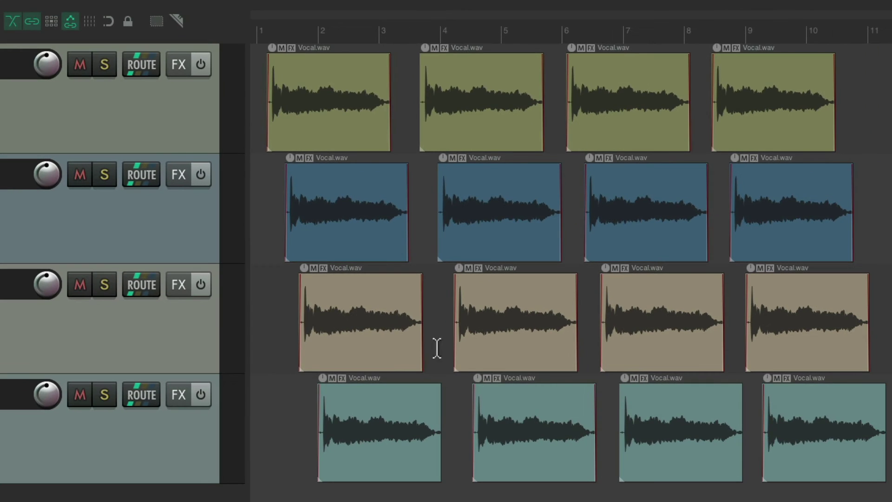
Step: Marquee-select the second and third items on tracks 1–2 and first three on track 3, then draw and clear a time selection
key(ctrl+b)
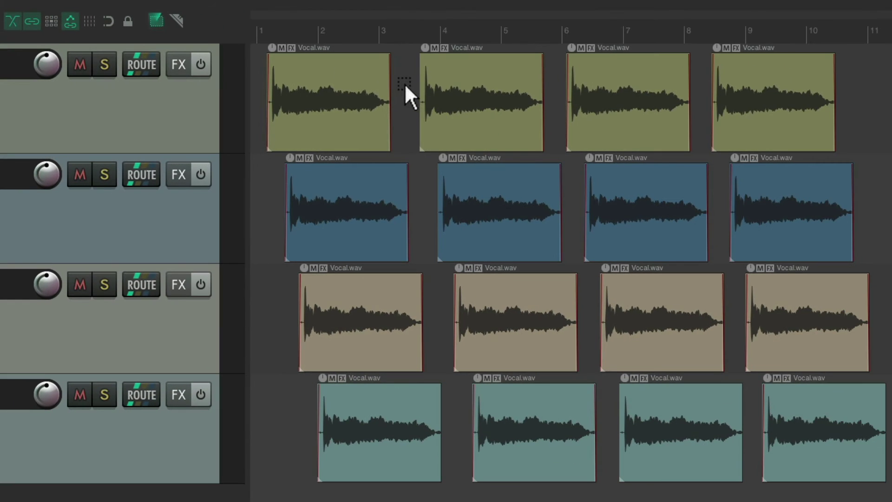
drag(569, 138, 632, 145)
drag(458, 107, 662, 333)
key(ctrl+b)
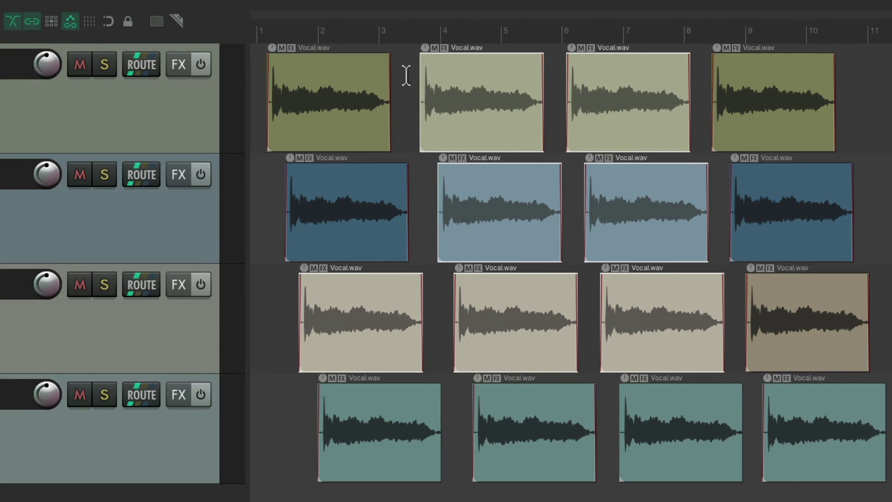
drag(406, 75, 663, 96)
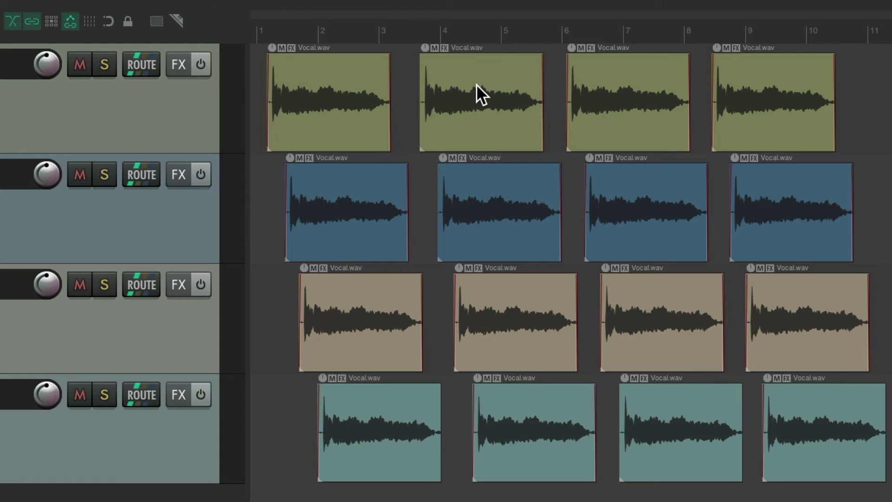
drag(476, 84, 483, 121)
Step: Marquee-select items two and three on track 1 and the first three on tracks 2–3, deselect, then draw and clear a time selection
key(r)
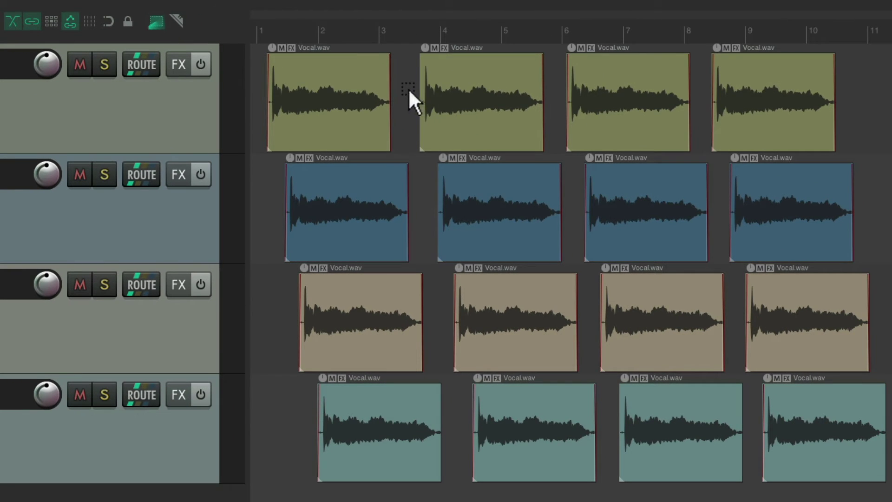
drag(562, 117, 879, 432)
drag(645, 323, 645, 323)
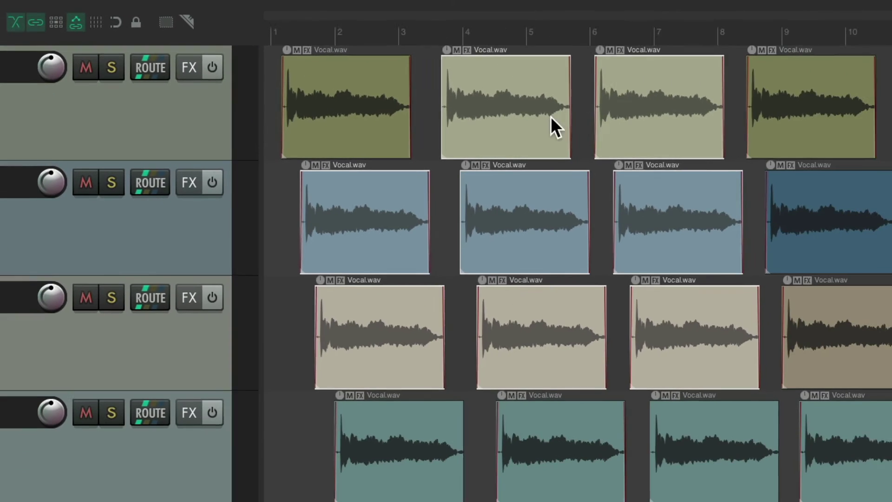
mouse_move(674, 140)
mouse_down()
mouse_move(730, 140)
mouse_move(679, 140)
mouse_up()
drag(492, 104, 470, 105)
key(ctrl+z)
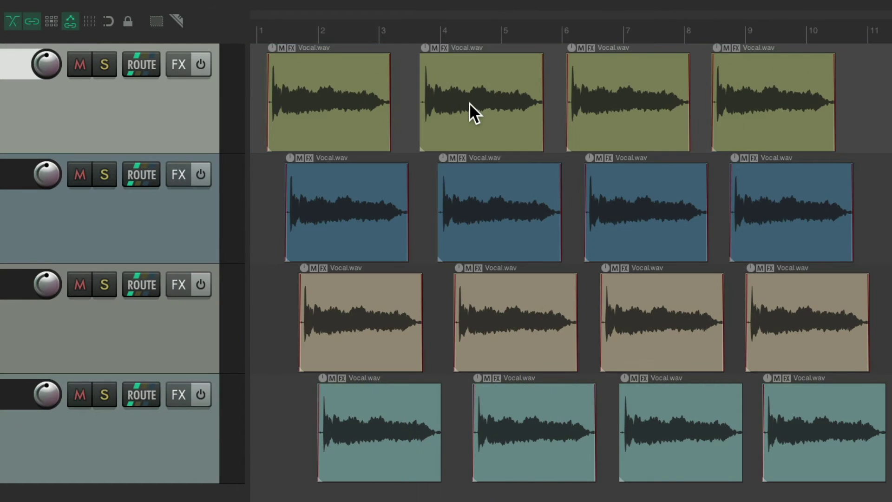
drag(410, 71, 559, 98)
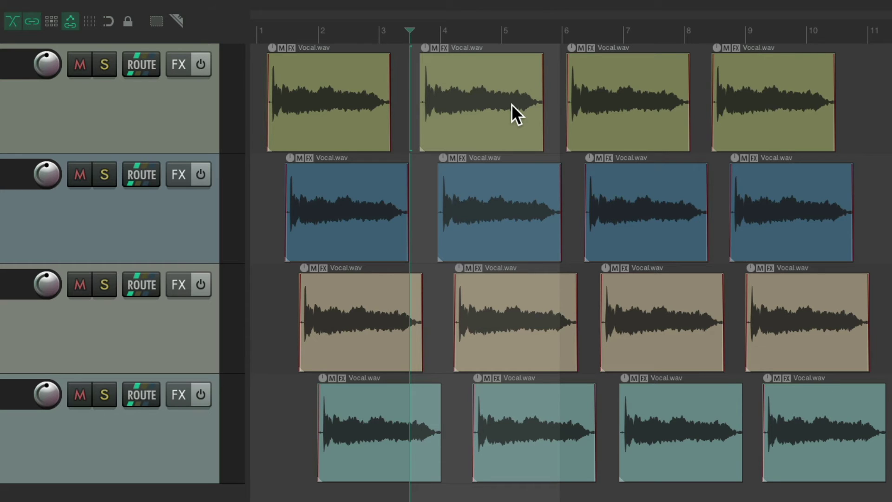
key(Escape)
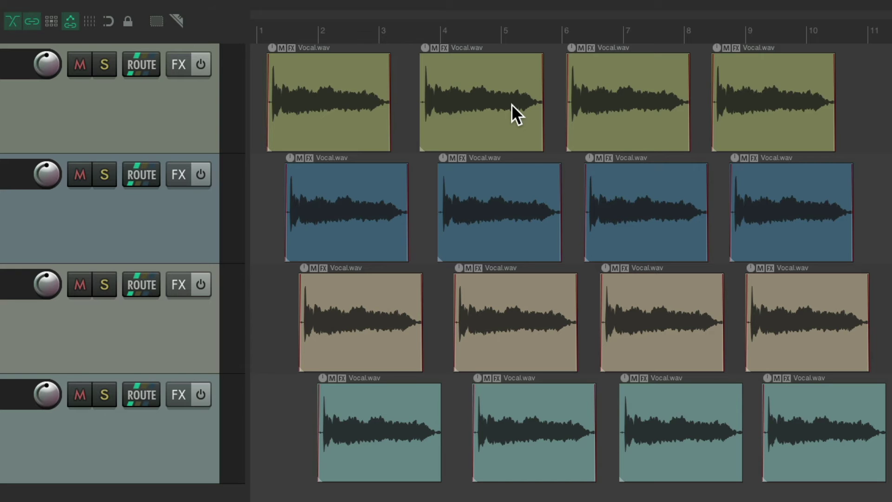
Step: Draw a one-time razor area over the first three tracks from about measure 3.4 to 6.9, then make and clear a time selection
key(alt+r)
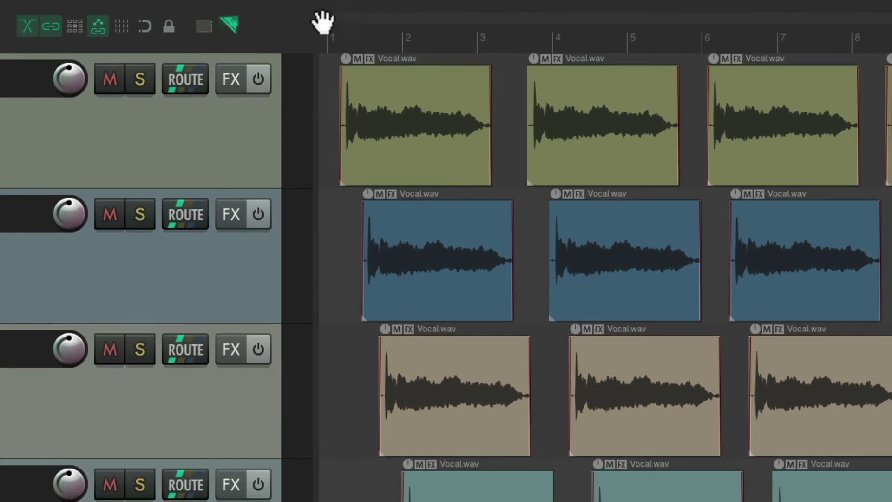
key(alt+p)
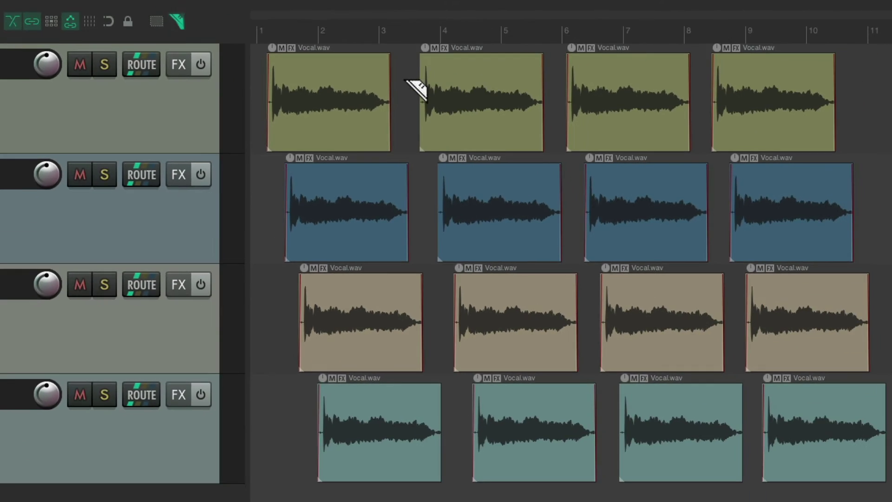
drag(560, 112, 803, 202)
drag(586, 151, 618, 309)
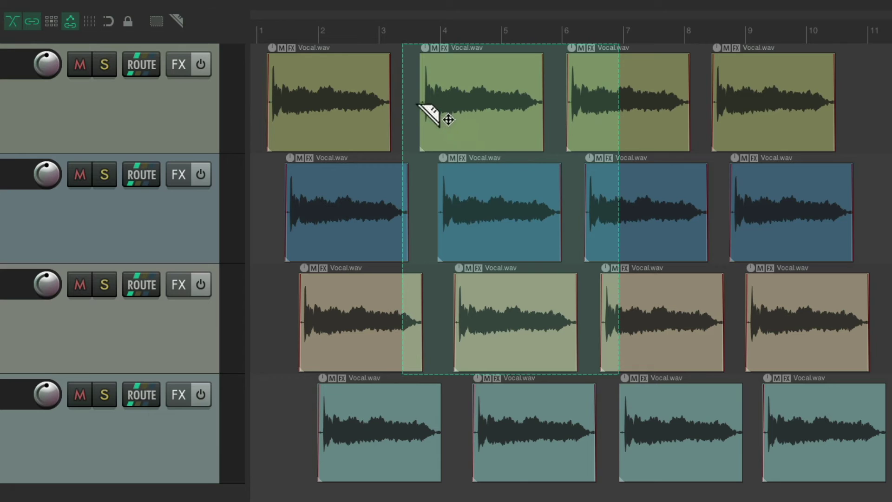
drag(405, 101, 695, 124)
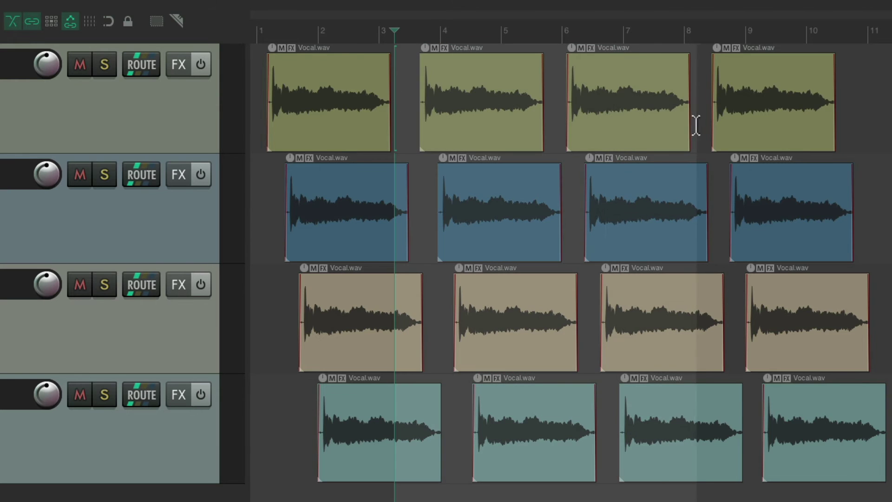
drag(466, 65, 467, 101)
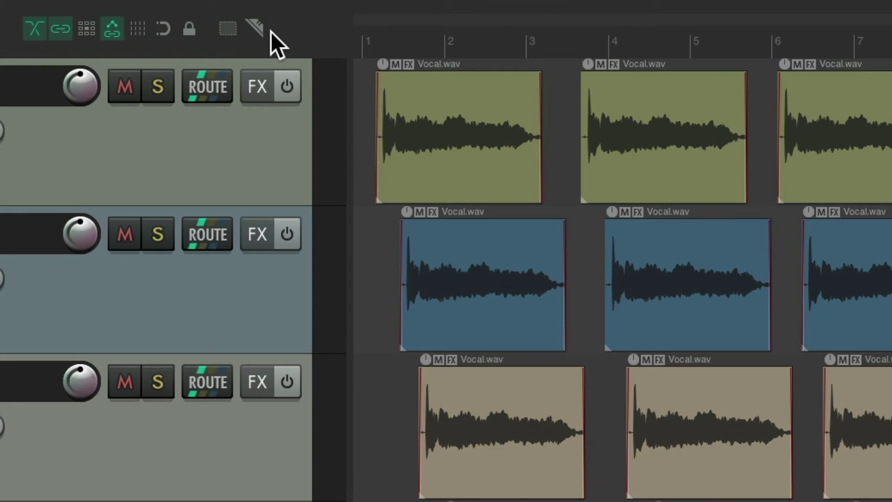
Step: Change the main toolbar's marquee selection button to the action setting arrange view override mouse modifiers A until next mouseup
right_click(302, 35)
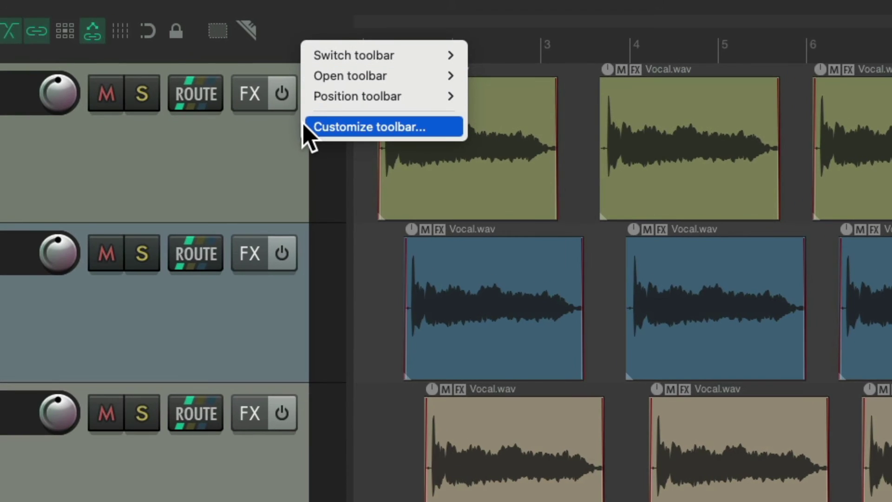
click(305, 129)
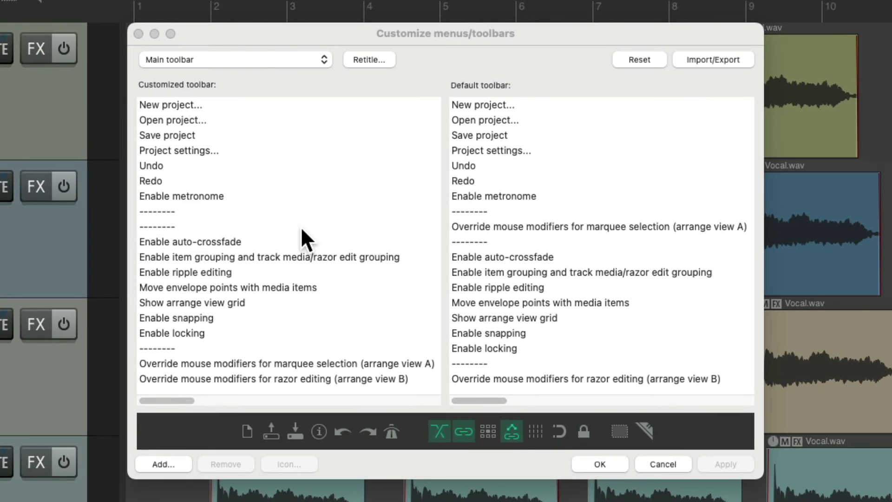
click(314, 361)
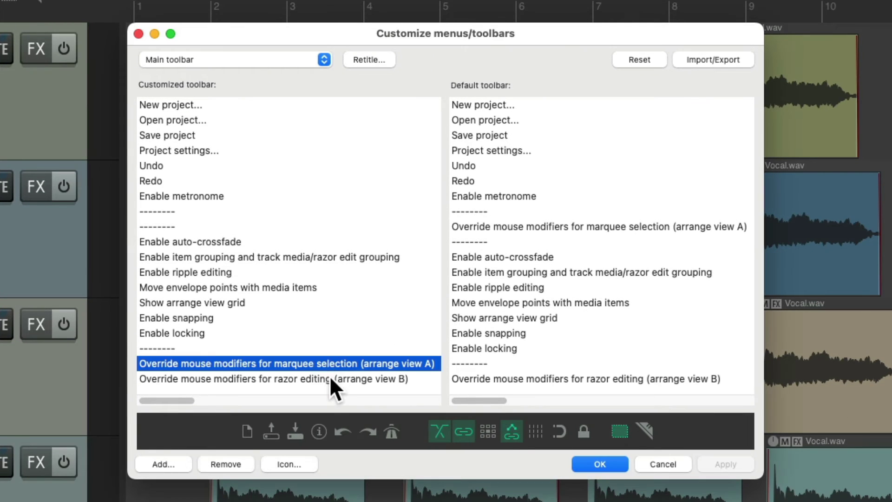
click(330, 379)
click(309, 363)
right_click(308, 362)
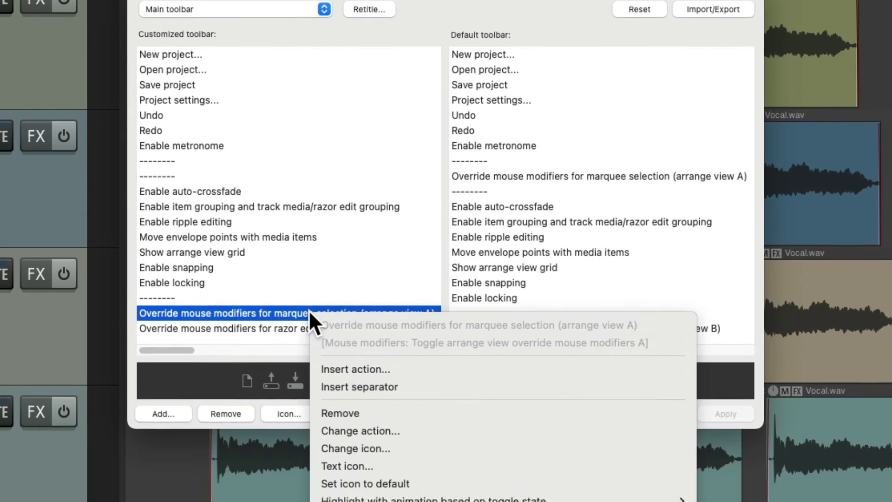
click(327, 354)
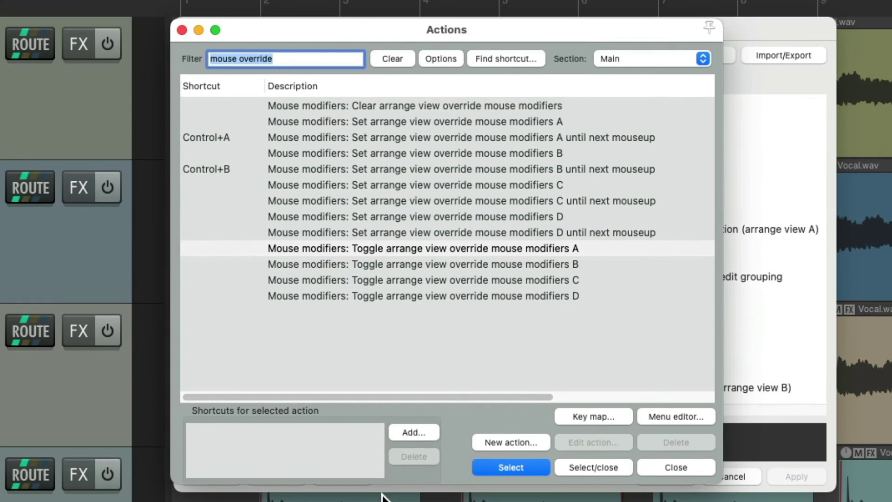
click(431, 247)
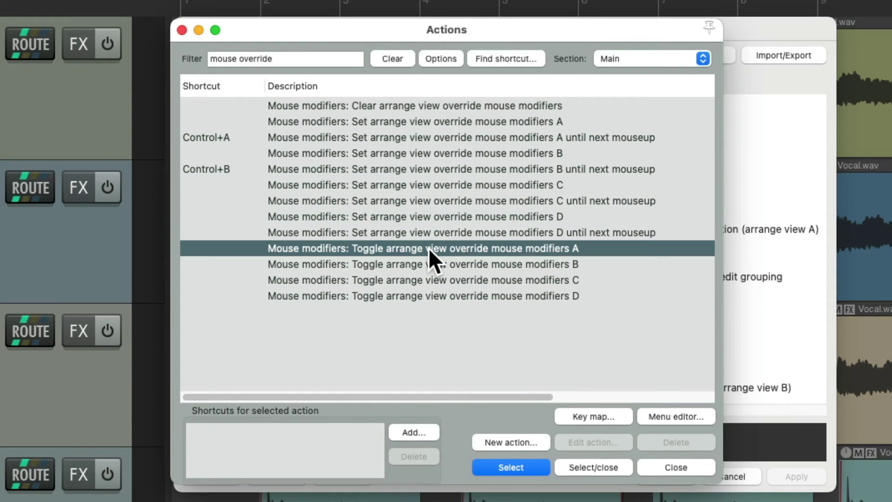
click(463, 136)
double_click(463, 137)
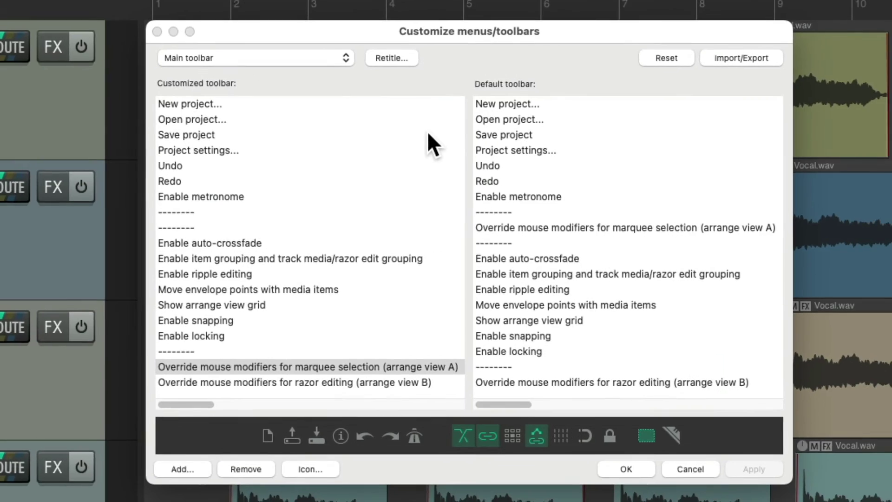
Step: Change the toolbar's razor editing button to the action setting override mouse modifiers B until next mouseup, and close the customization window
click(334, 378)
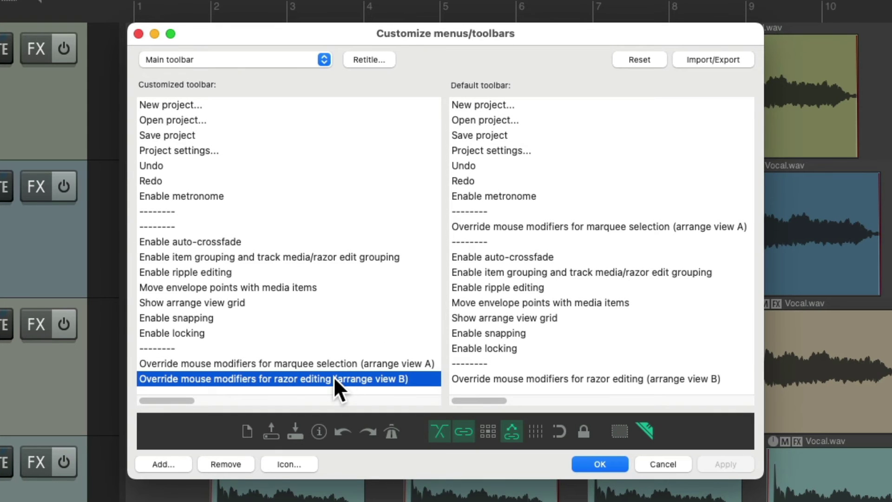
right_click(322, 378)
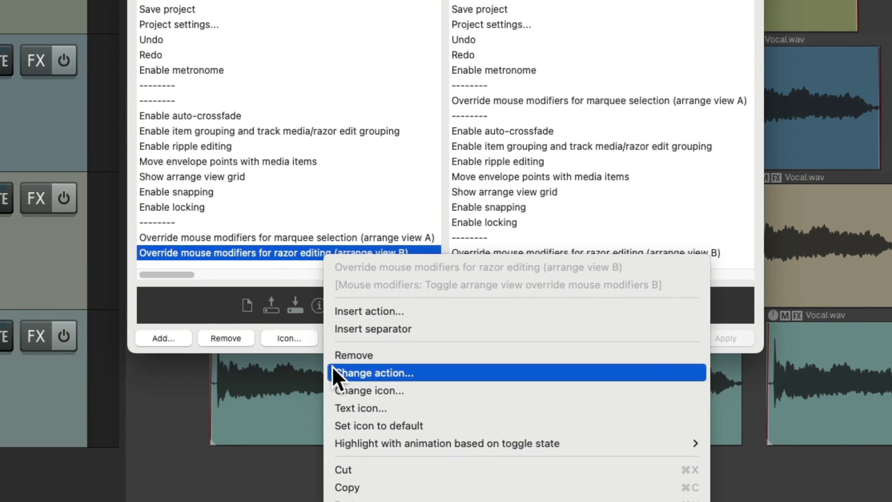
click(333, 368)
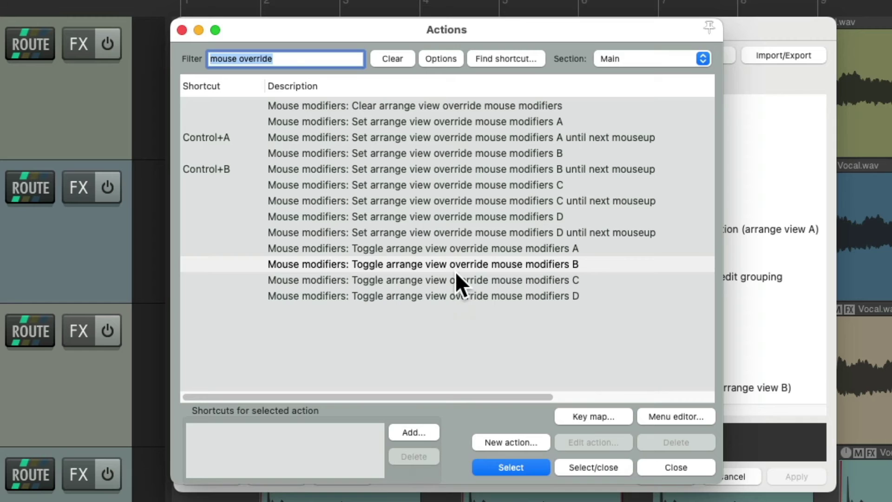
click(456, 265)
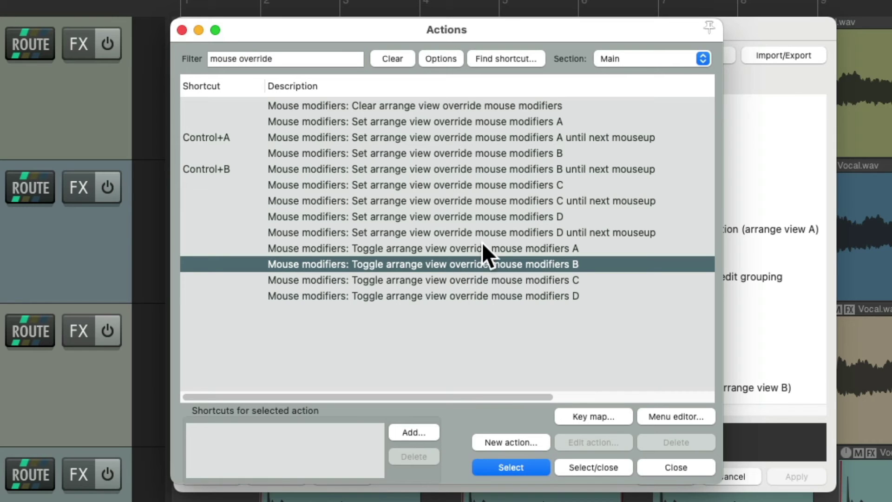
click(502, 170)
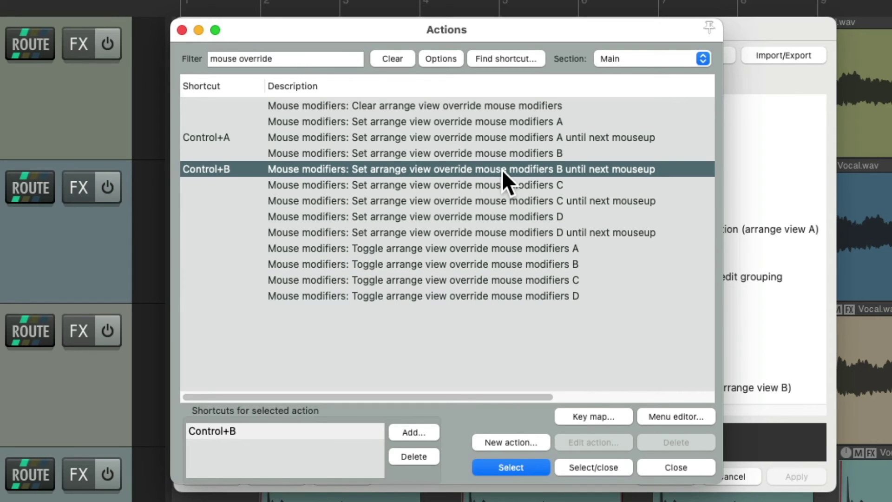
double_click(502, 169)
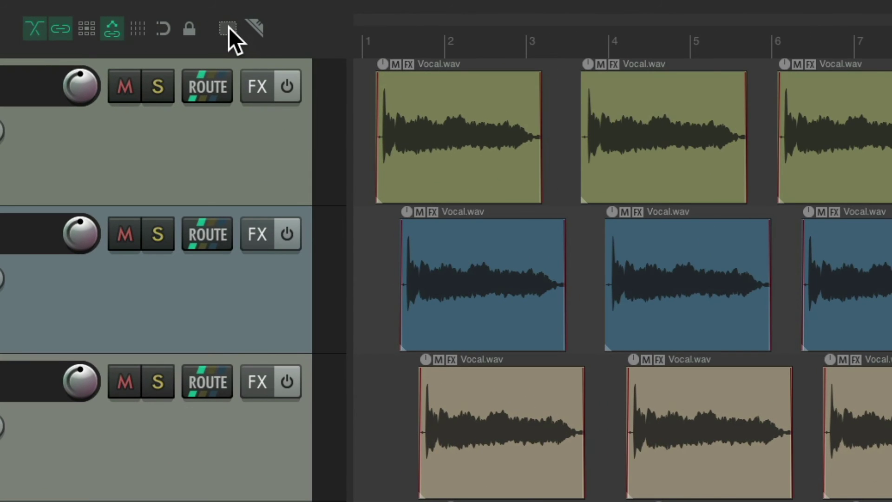
Step: Use the marquee toolbar button to select items across the first three tracks, then draw a time selection and clear everything
click(228, 26)
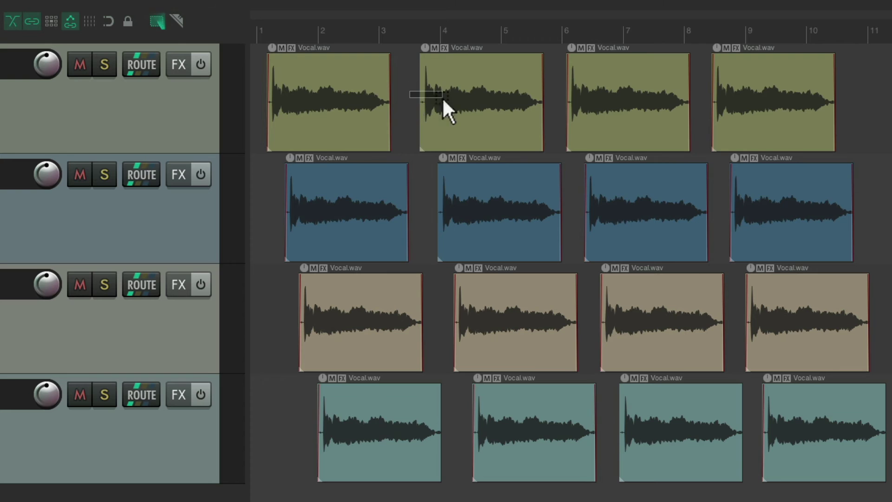
drag(409, 91, 631, 331)
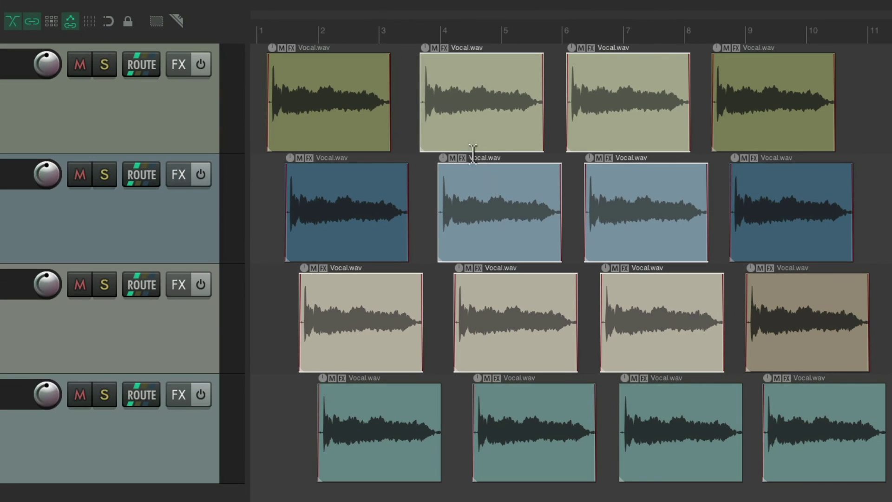
drag(409, 103, 555, 110)
mouse_move(467, 79)
mouse_down()
mouse_move(571, 72)
mouse_move(444, 72)
mouse_move(477, 296)
mouse_move(472, 78)
mouse_up()
key(Escape)
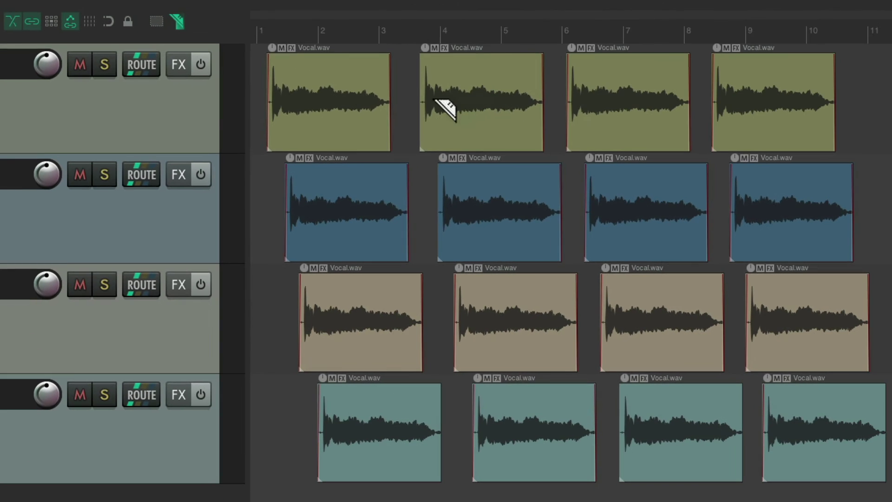
Step: Use the razor toolbar button to draw a razor area over the first three tracks from about measure 3.4 to 6.3
drag(404, 44, 581, 325)
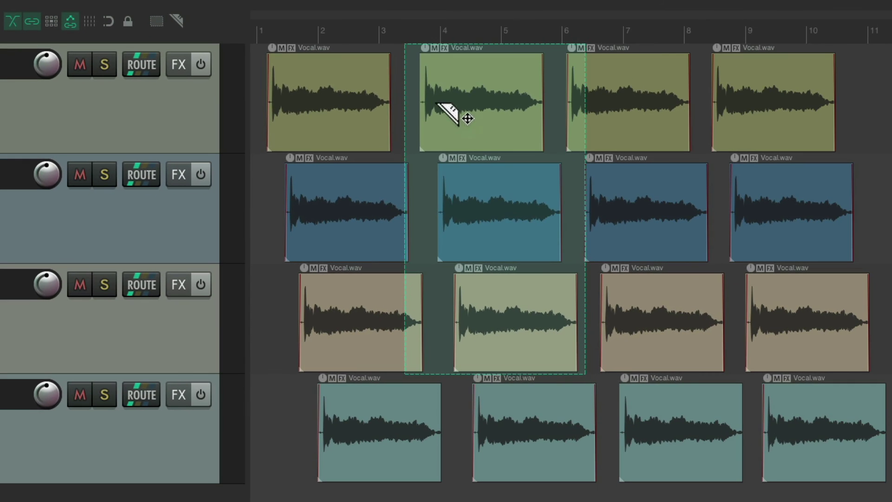
Step: Move the audio inside the razor area over the first three tracks to a later position, then undo the edits and clear the area
drag(549, 97, 656, 106)
drag(476, 78, 696, 99)
mouse_move(478, 78)
mouse_down()
mouse_move(445, 75)
mouse_move(487, 77)
mouse_move(492, 341)
mouse_move(476, 88)
mouse_up()
key(super+z)
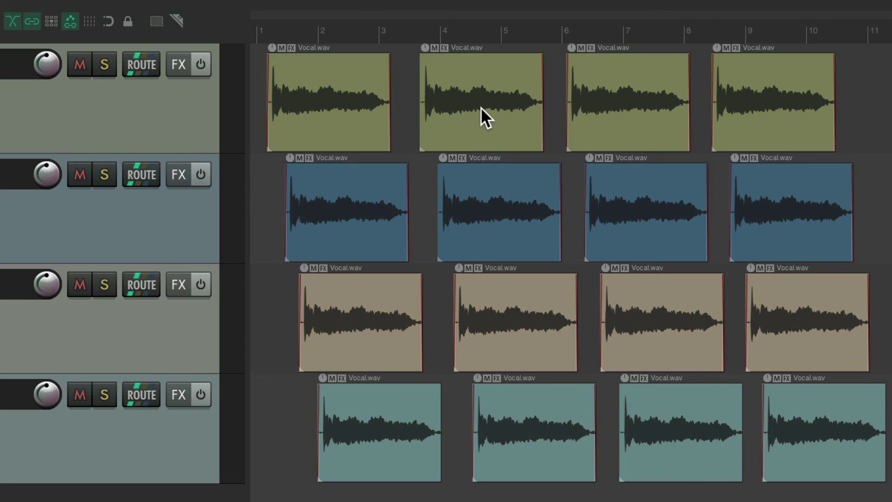
Step: Draw two successive areas over the first three tracks from about measure 3.5 to 7.3, clearing each one
mouse_move(412, 87)
mouse_down()
mouse_move(481, 89)
mouse_move(650, 235)
mouse_move(648, 315)
mouse_up()
drag(408, 112, 644, 314)
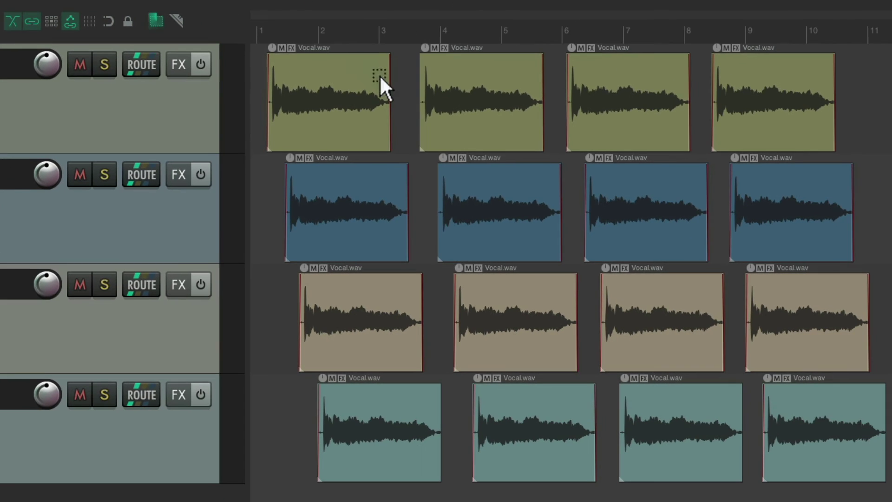
Step: Use the marquee toolbar button to select items across the first three tracks, then the razor button to draw a razor area there, clearing both
drag(404, 91, 616, 320)
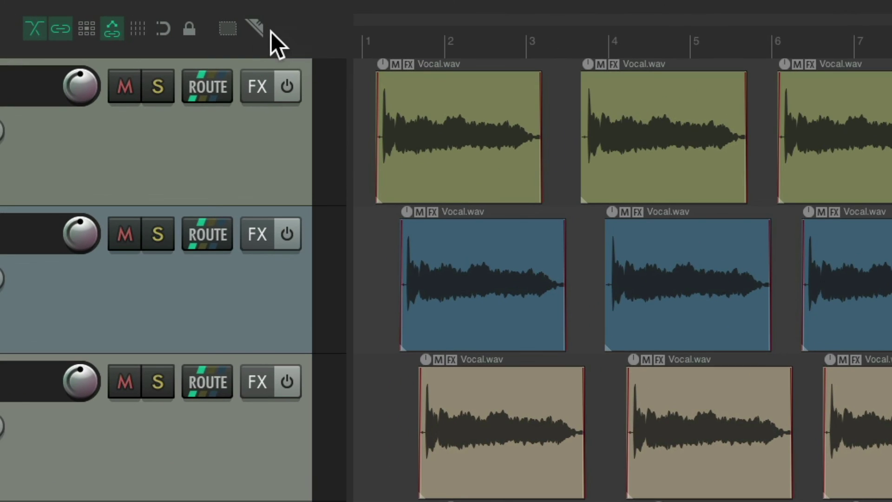
click(255, 29)
drag(403, 111, 621, 340)
key(Escape)
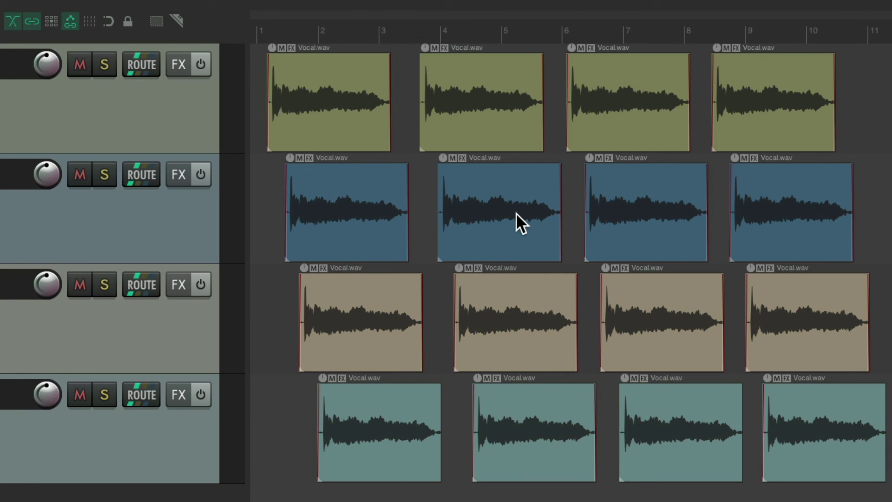
Step: Use the marquee selection shortcut to select items across the first three tracks from about measure 3.5 to 7.3, then clear the selection
key(m)
drag(409, 100, 647, 312)
key(Escape)
Step: Use the razor editing shortcut to draw a razor area over the first three tracks from about measure 3.3 to 7.1, then clear it
key(r)
drag(398, 83, 635, 296)
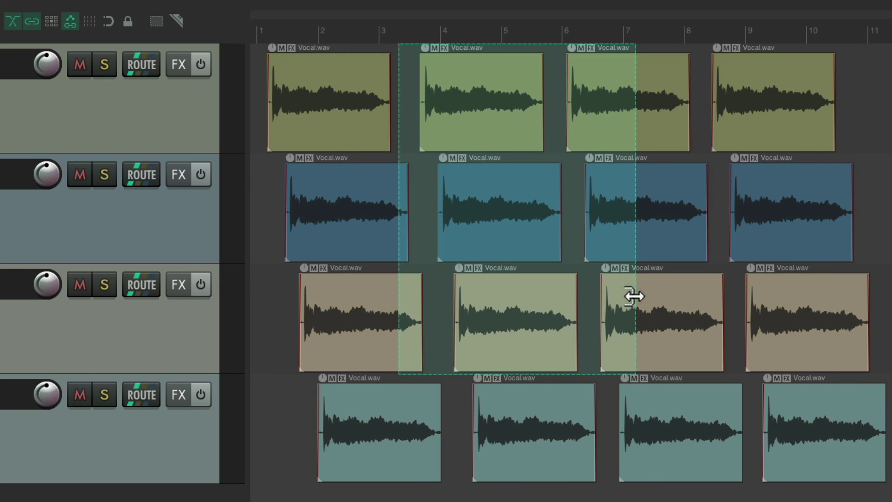
key(Escape)
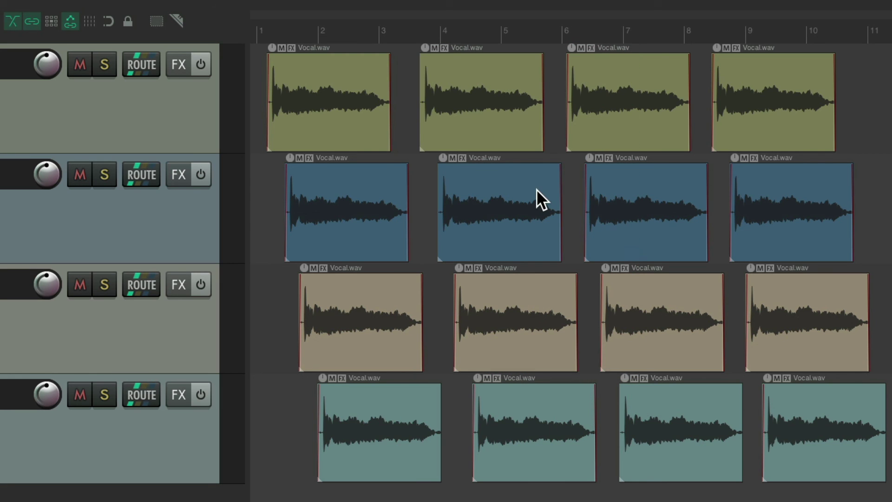